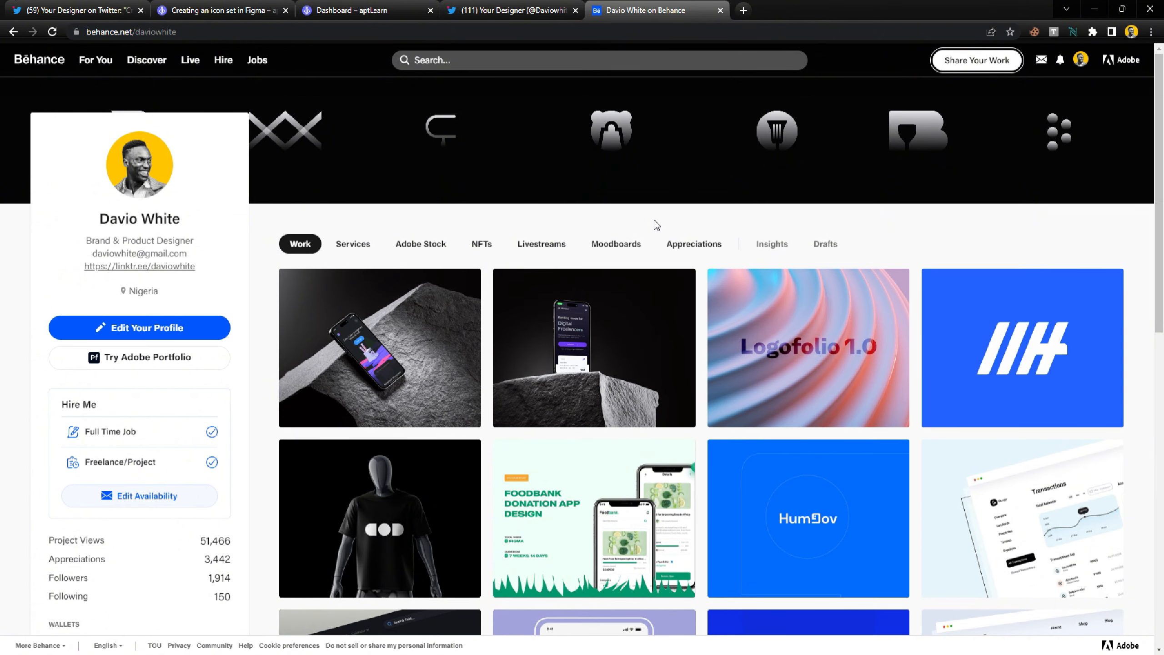
# Step: Look over the published work on the profile page and start a new project for a complete case study
pyautogui.scroll(-12, 688, 321)
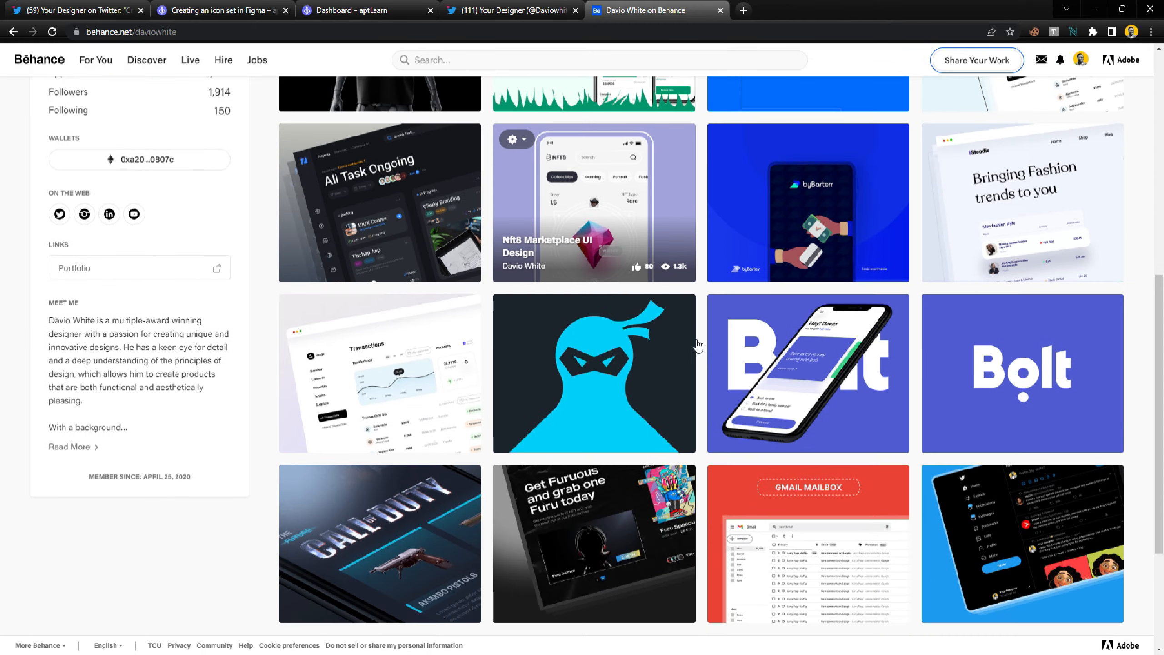
pyautogui.scroll(-2, 665, 352)
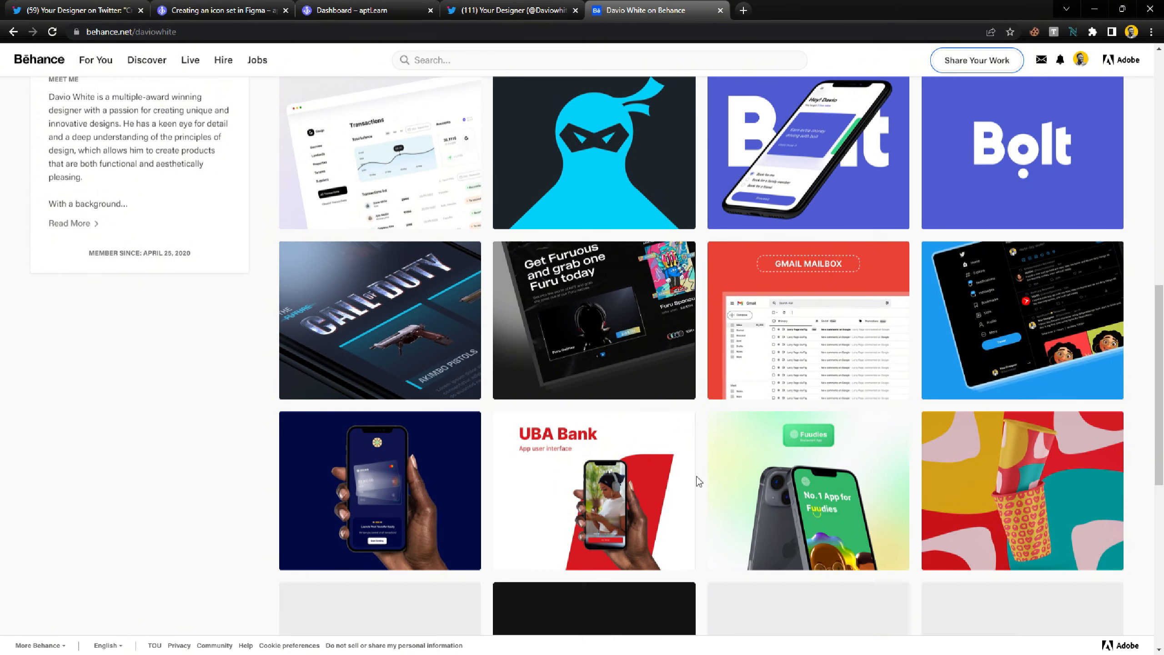
pyautogui.scroll(11, 697, 478)
pyautogui.scroll(3, 700, 437)
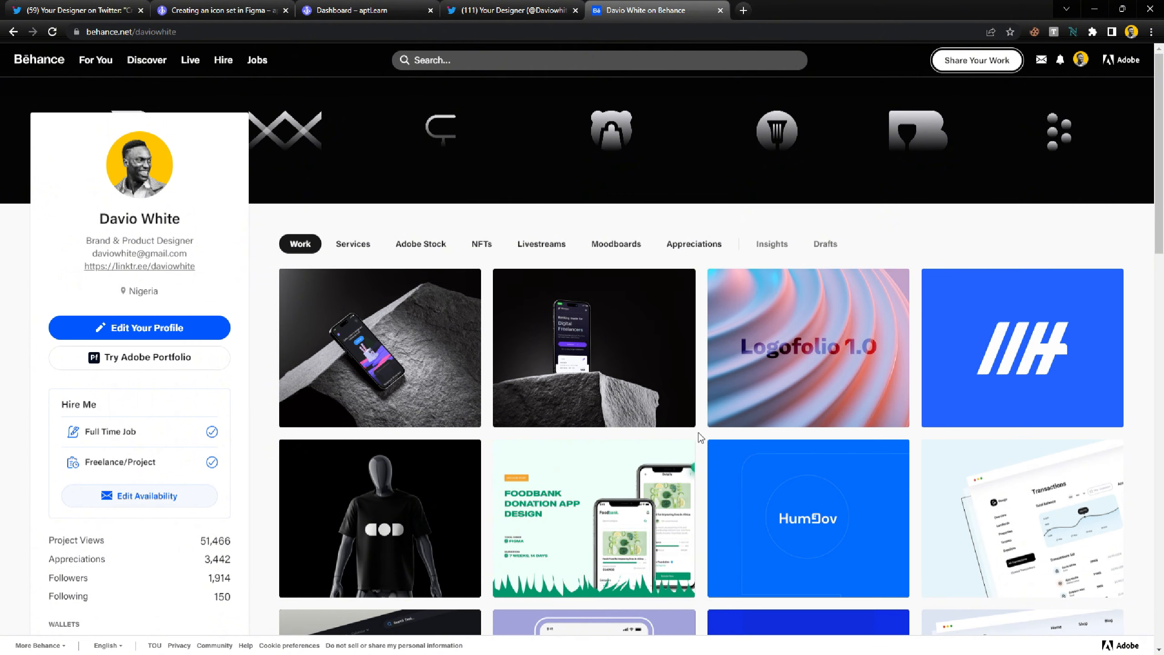
pyautogui.click(956, 68)
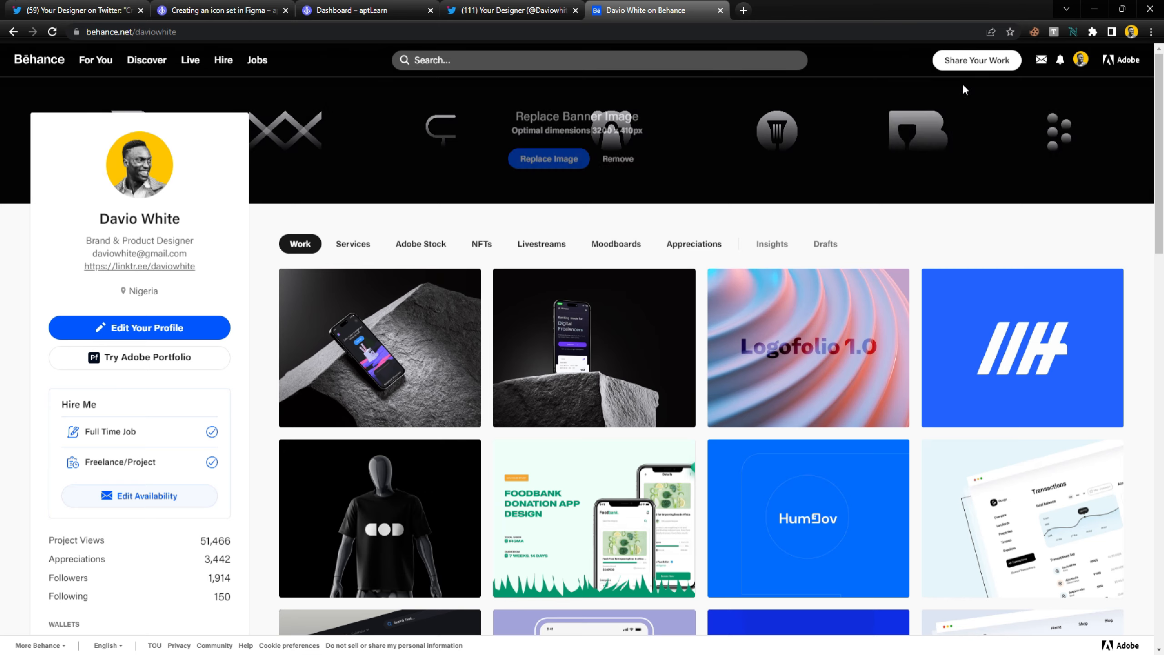
pyautogui.moveTo(964, 66)
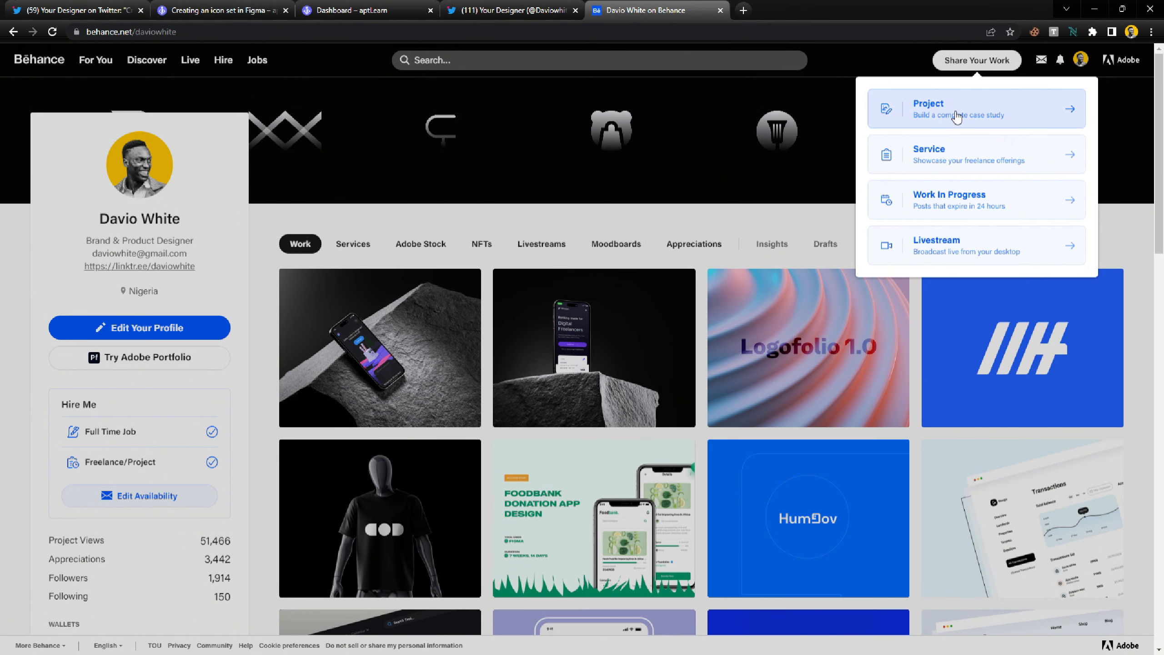
pyautogui.click(955, 114)
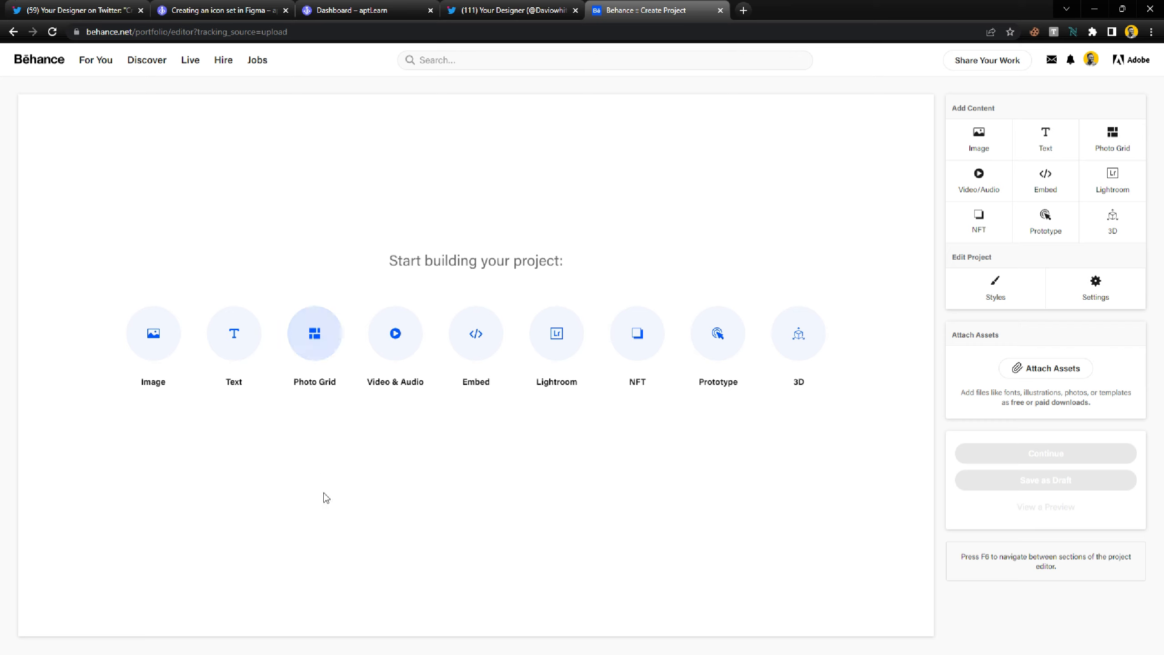
# Step: Add the phone-on-rock mockup image and the "Reason for this exploration" image to the project
pyautogui.click(154, 335)
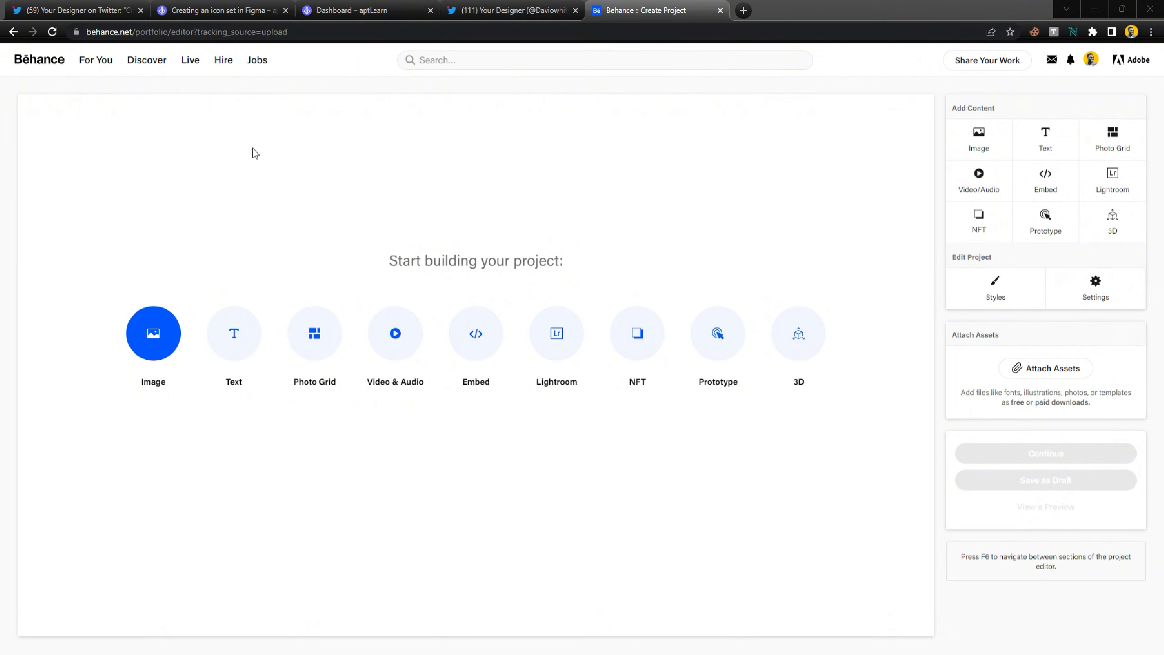
pyautogui.click(338, 242)
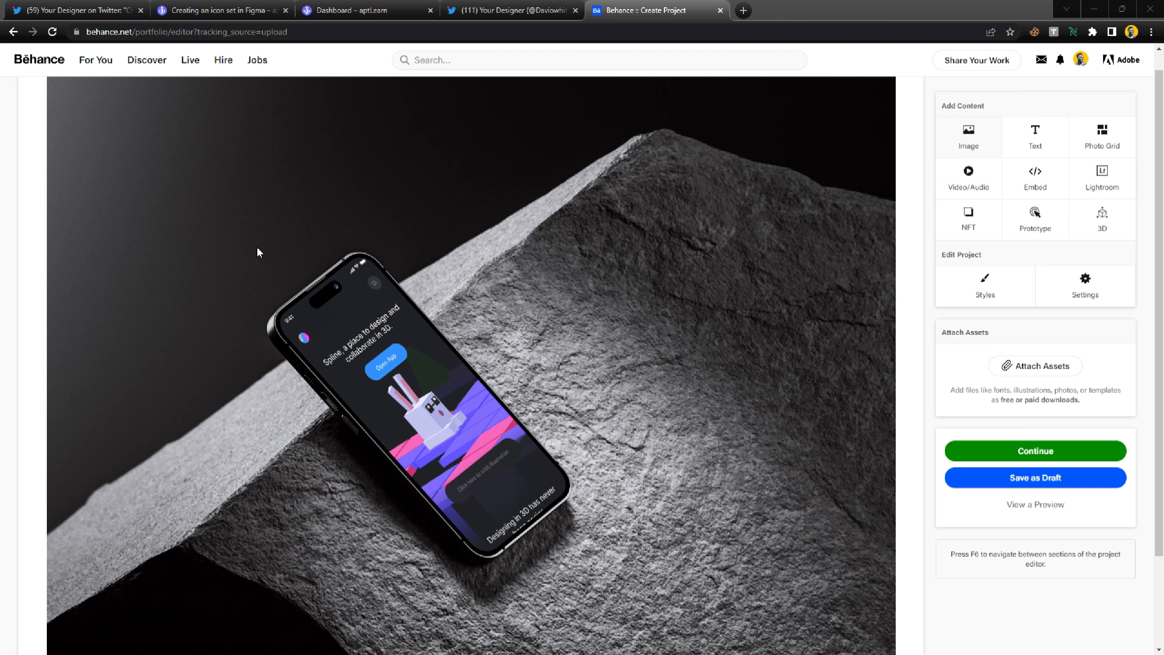
pyautogui.click(204, 244)
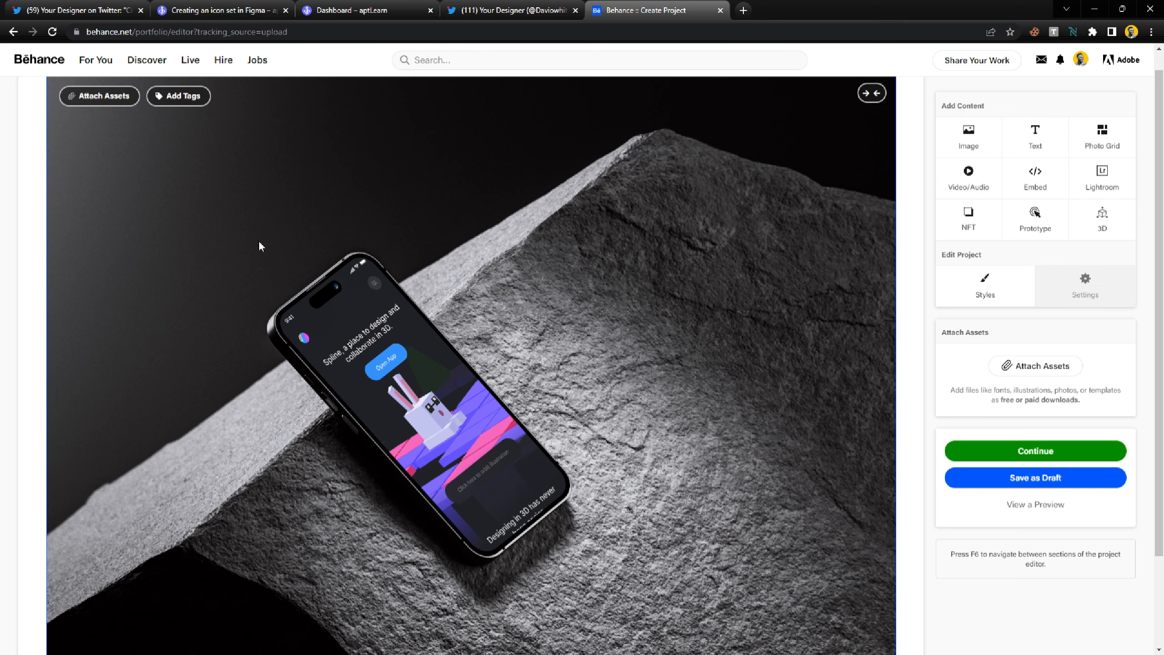
pyautogui.scroll(-10, 259, 245)
pyautogui.scroll(-1, 504, 294)
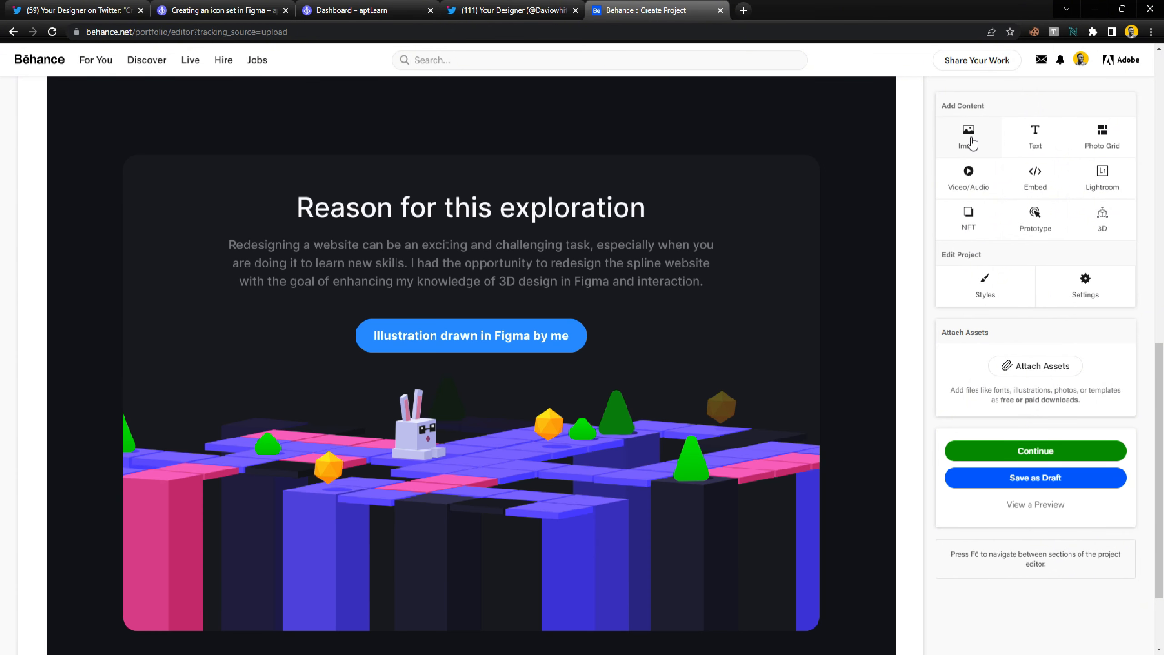
# Step: Add the "Redesigns" image below the "Reason for this exploration" image
pyautogui.click(969, 144)
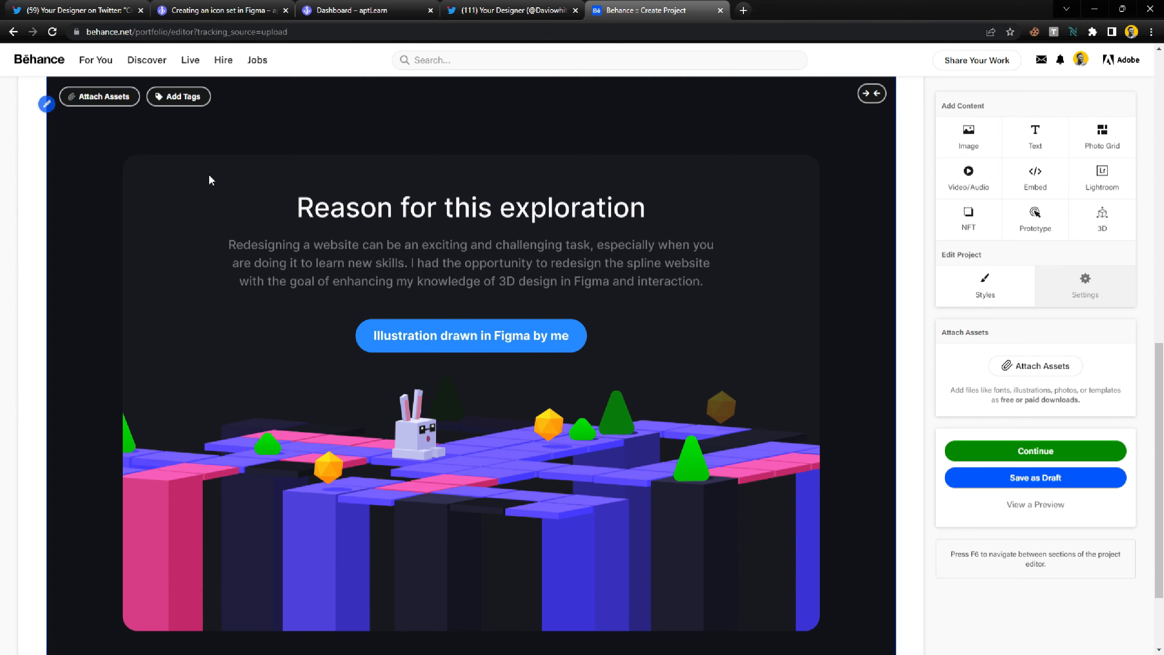
pyautogui.scroll(-10, 546, 230)
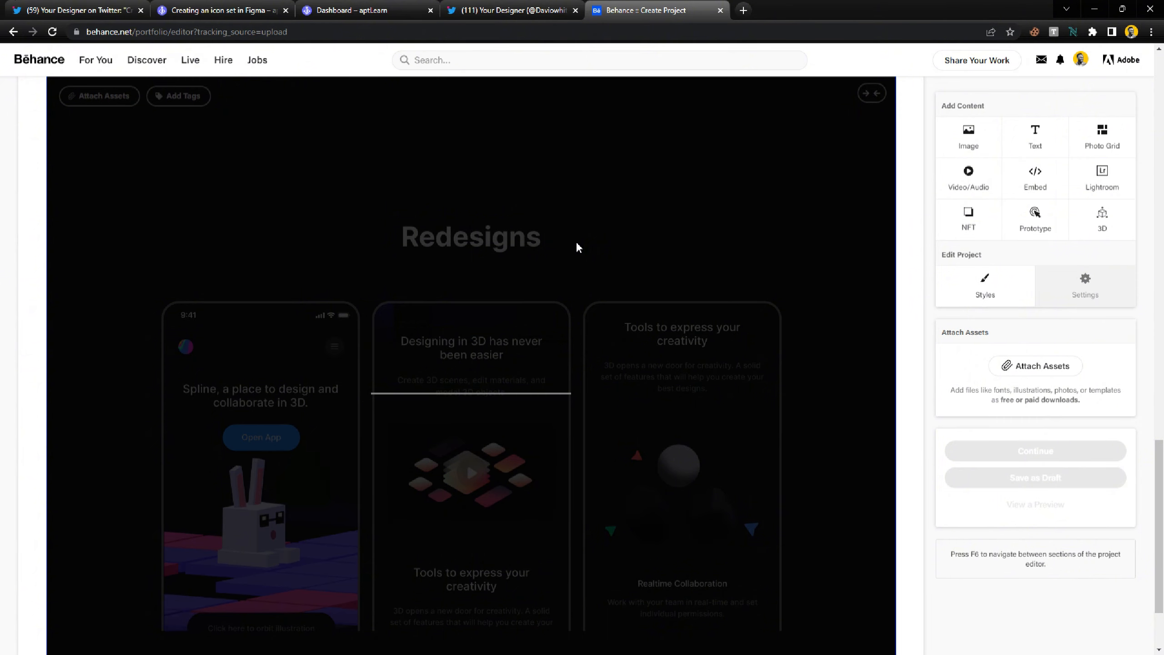
pyautogui.scroll(2, 609, 326)
pyautogui.scroll(2, 608, 327)
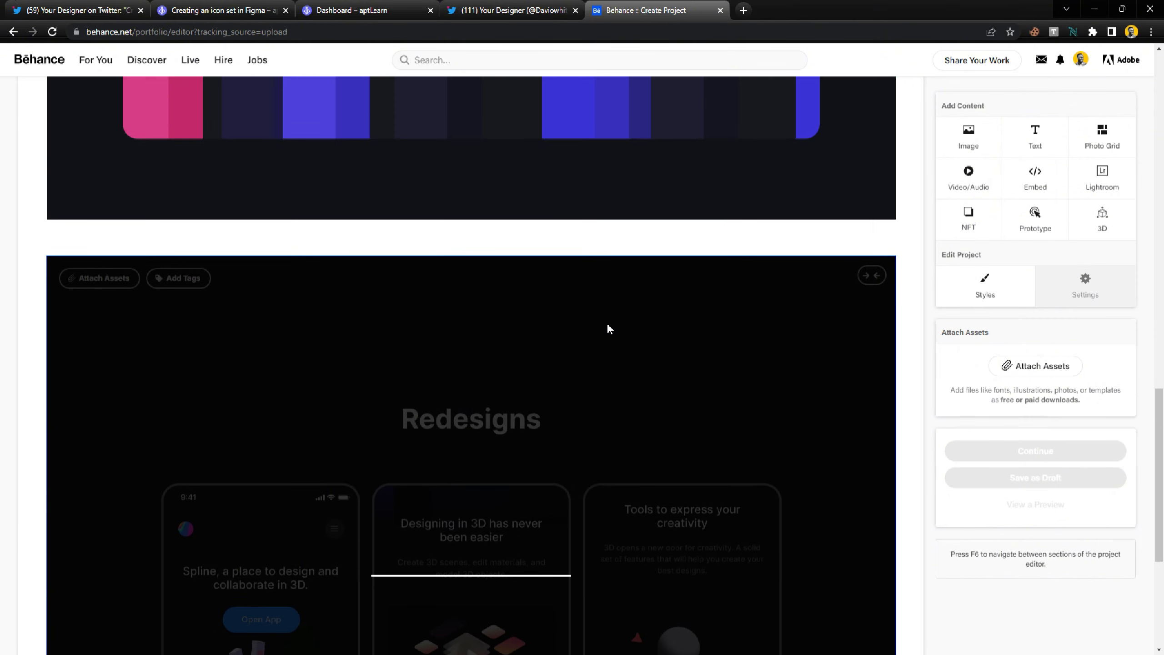
pyautogui.scroll(-6, 538, 337)
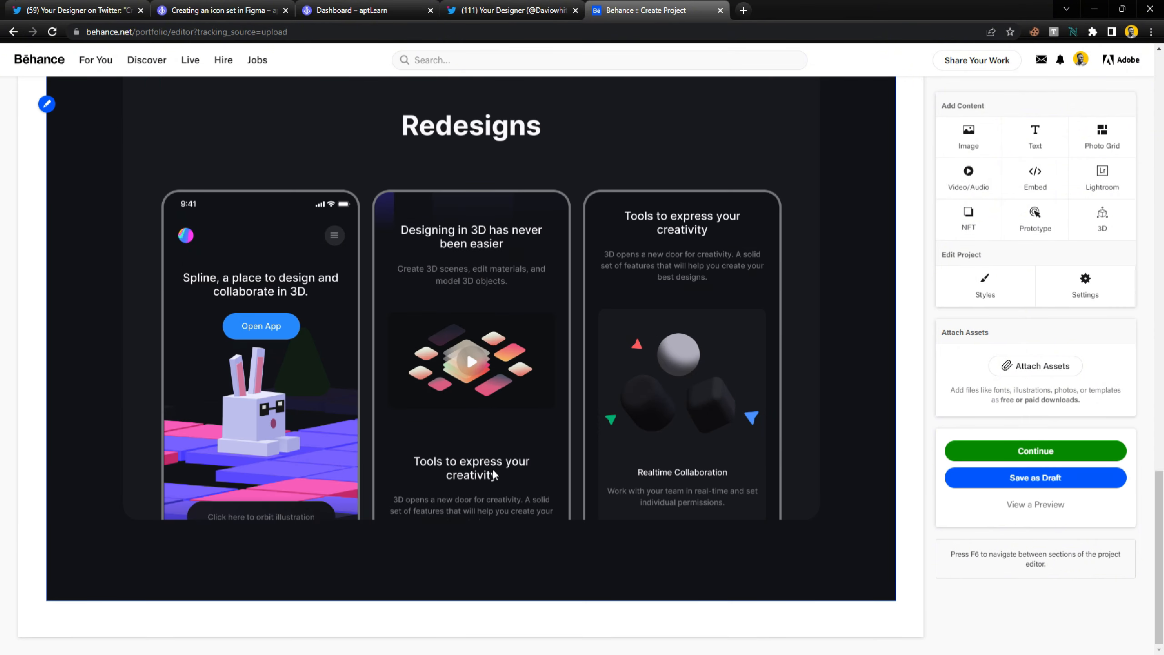
# Step: Review the three stacked project images, checking their order and the white gaps between them
pyautogui.scroll(10, 490, 436)
pyautogui.scroll(12, 466, 333)
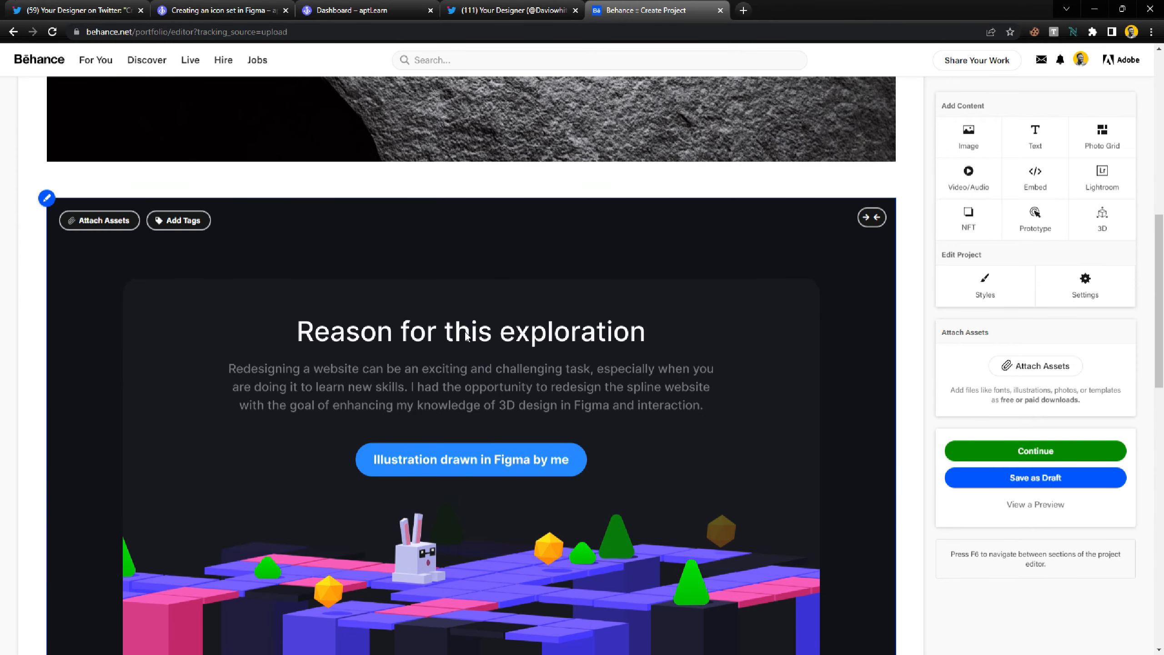
pyautogui.scroll(-15, 465, 331)
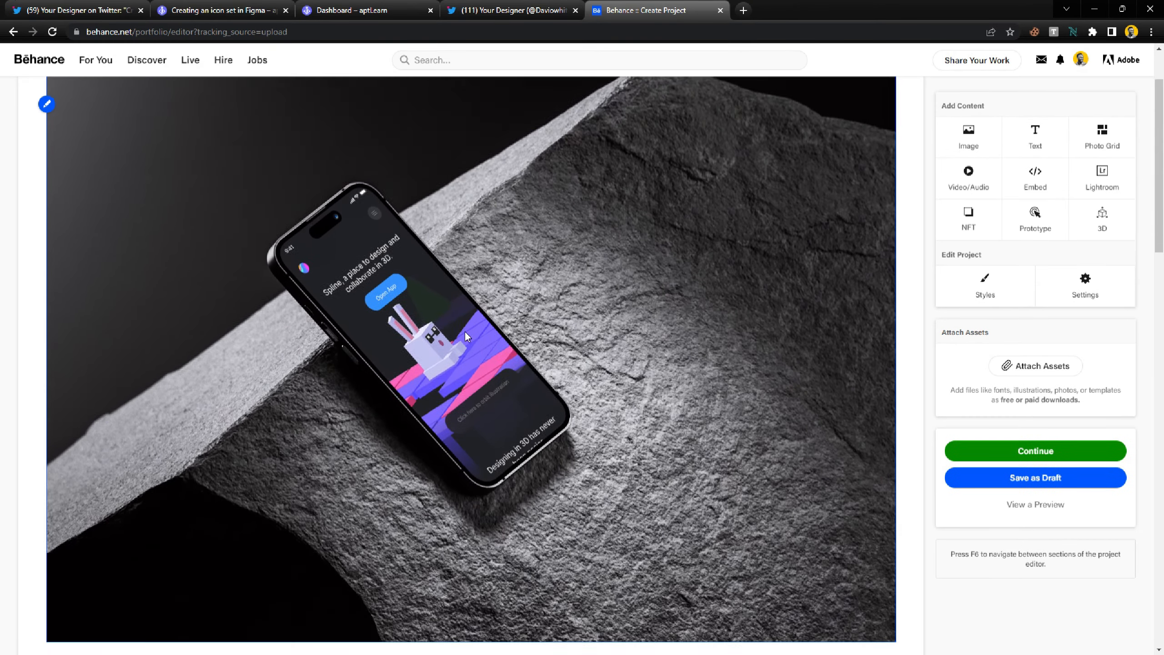
pyautogui.scroll(-8, 465, 336)
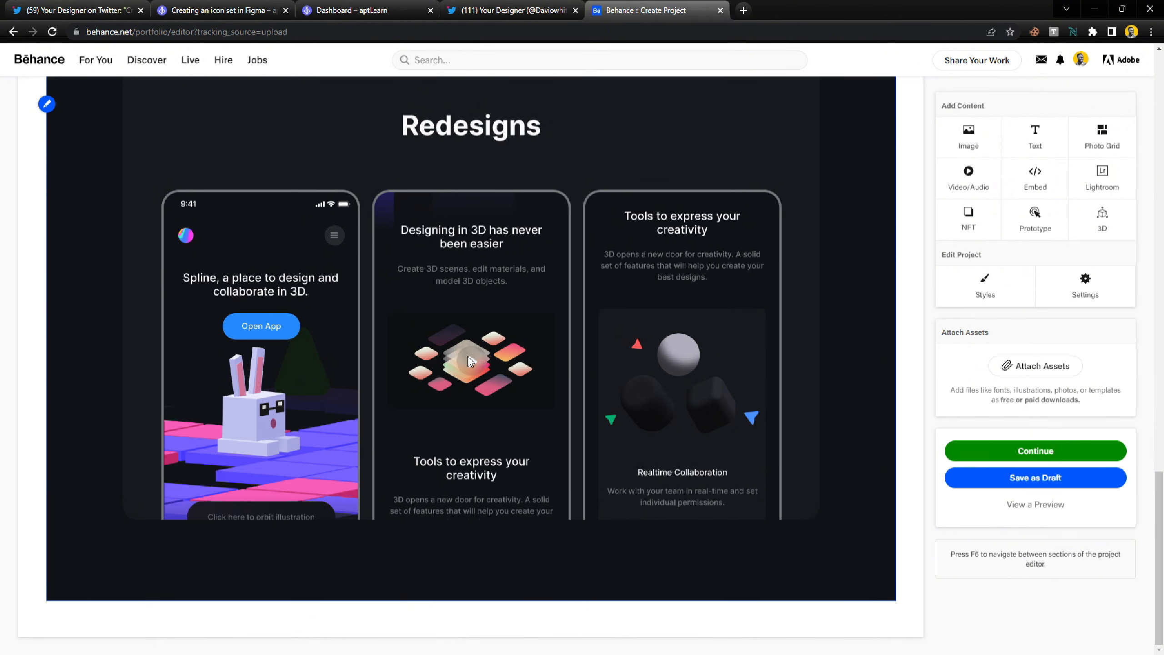
pyautogui.scroll(8, 448, 346)
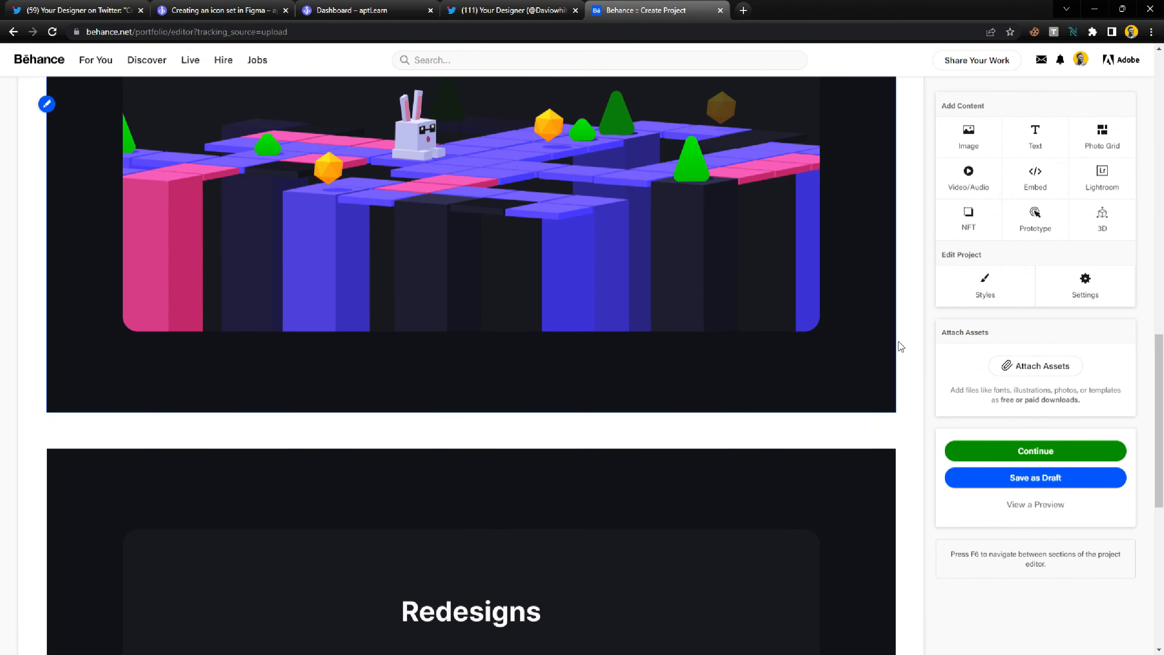
pyautogui.scroll(10, 902, 326)
pyautogui.scroll(2, 902, 326)
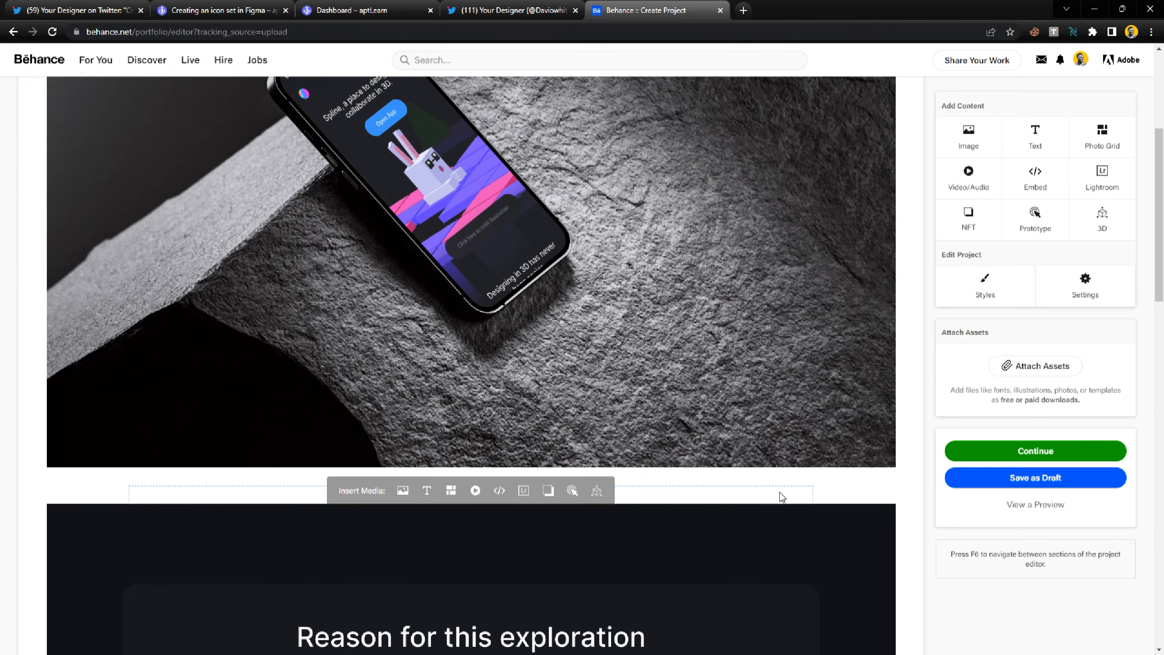
pyautogui.scroll(6, 818, 490)
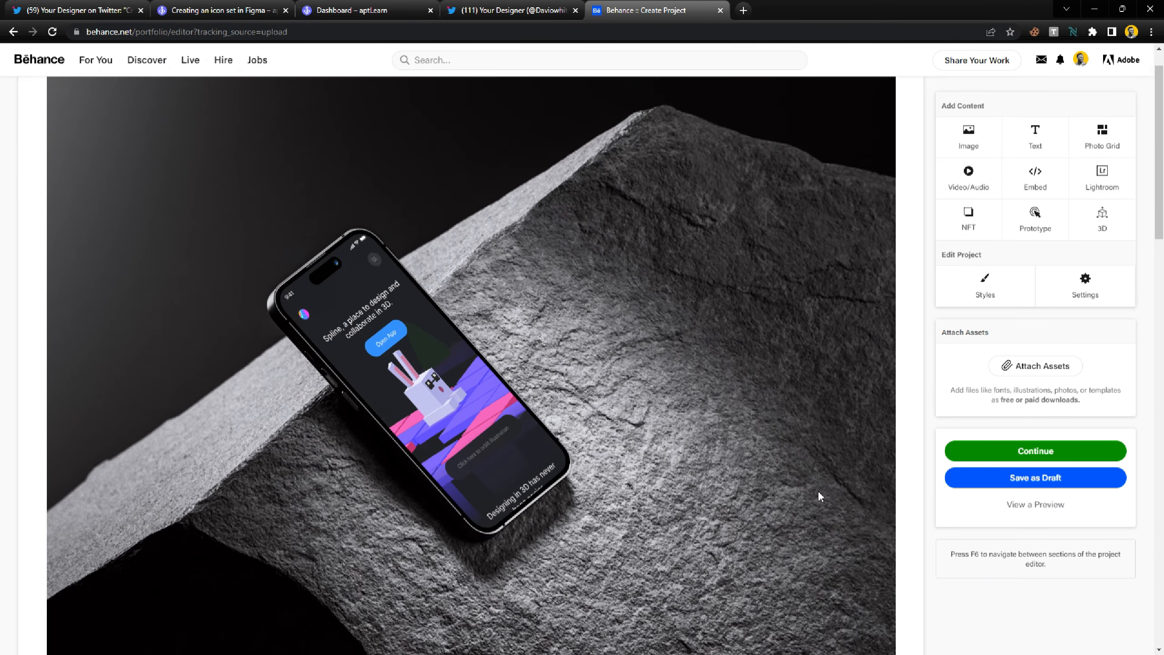
pyautogui.scroll(-2, 500, 367)
pyautogui.scroll(-5, 500, 367)
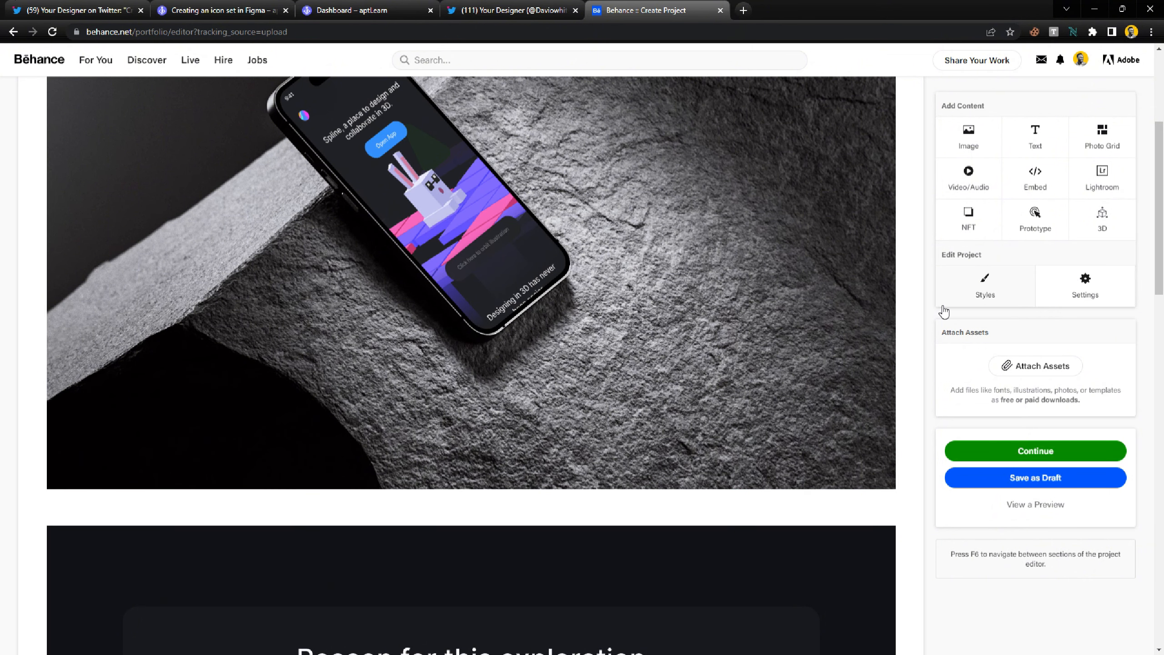
# Step: Set the project's background color to black (000000) in the project styles
pyautogui.moveTo(990, 259)
pyautogui.mouseDown()
pyautogui.moveTo(932, 263)
pyautogui.moveTo(985, 253)
pyautogui.moveTo(941, 262)
pyautogui.moveTo(974, 259)
pyautogui.mouseUp()
pyautogui.click(974, 258)
pyautogui.click(994, 290)
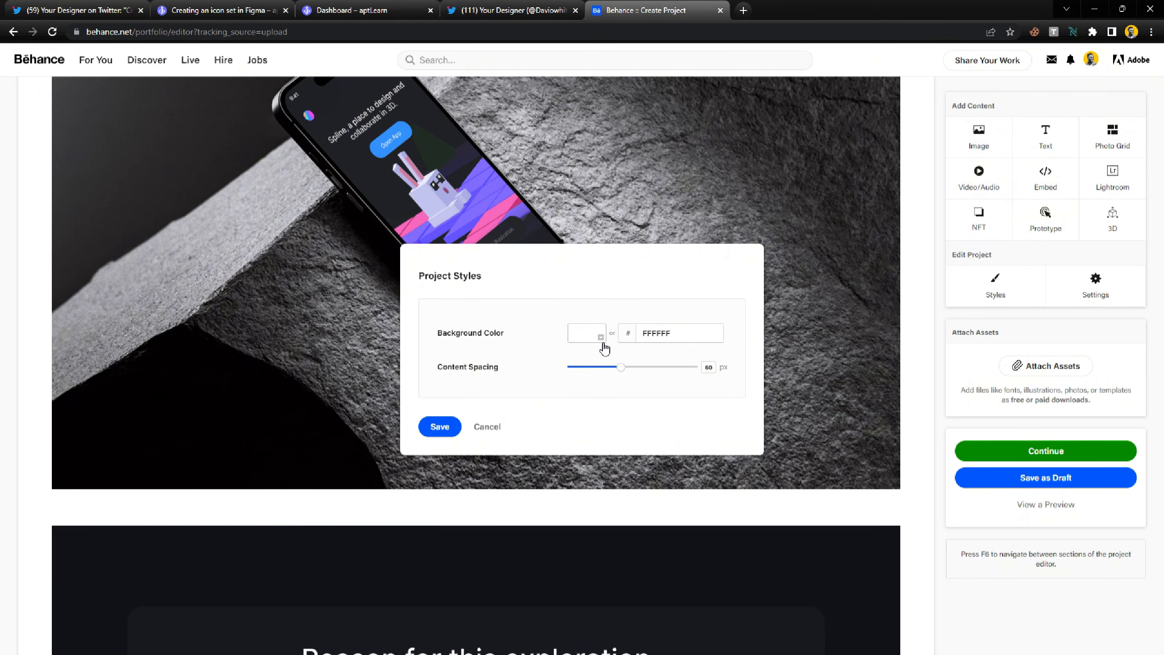
pyautogui.click(574, 348)
pyautogui.moveTo(692, 359); pyautogui.dragTo(679, 449)
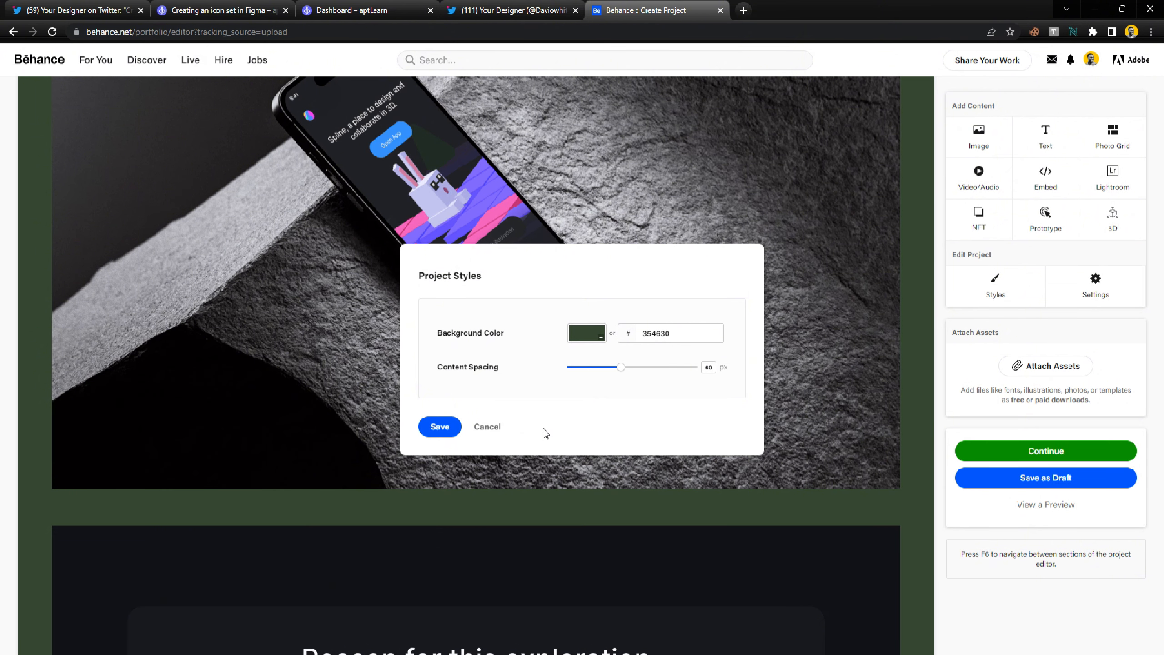
pyautogui.click(587, 339)
pyautogui.moveTo(587, 363); pyautogui.dragTo(473, 558)
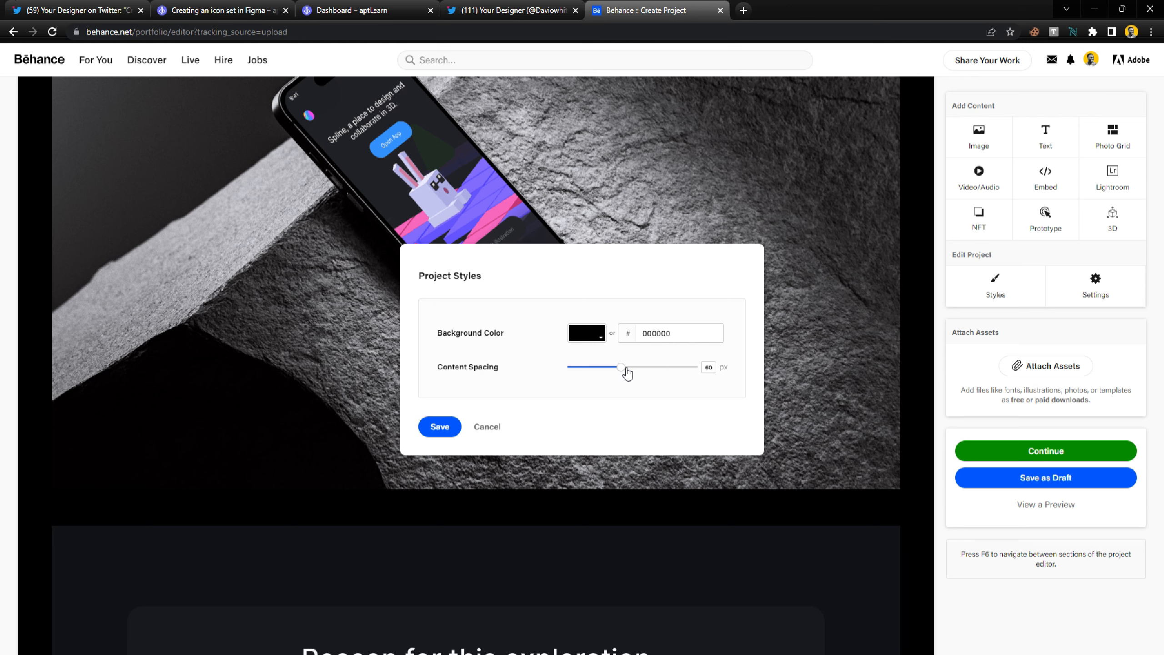
# Step: Set the content spacing between the project images to 0 px and save the styles
pyautogui.moveTo(627, 370); pyautogui.dragTo(658, 370)
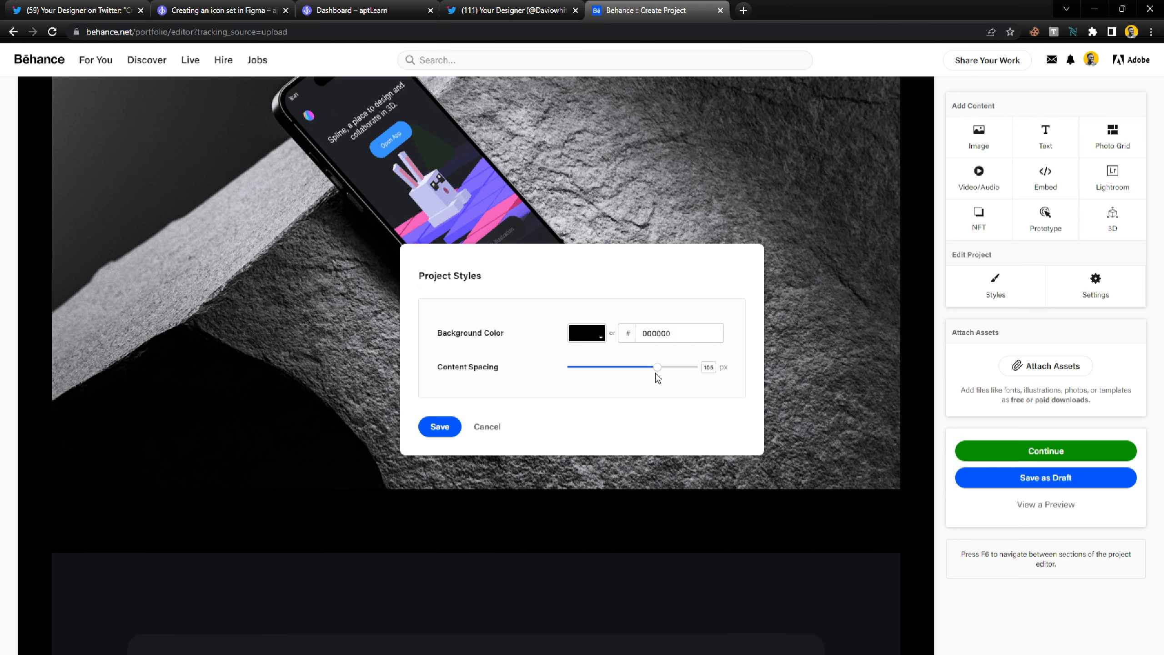
pyautogui.moveTo(658, 372); pyautogui.dragTo(416, 395)
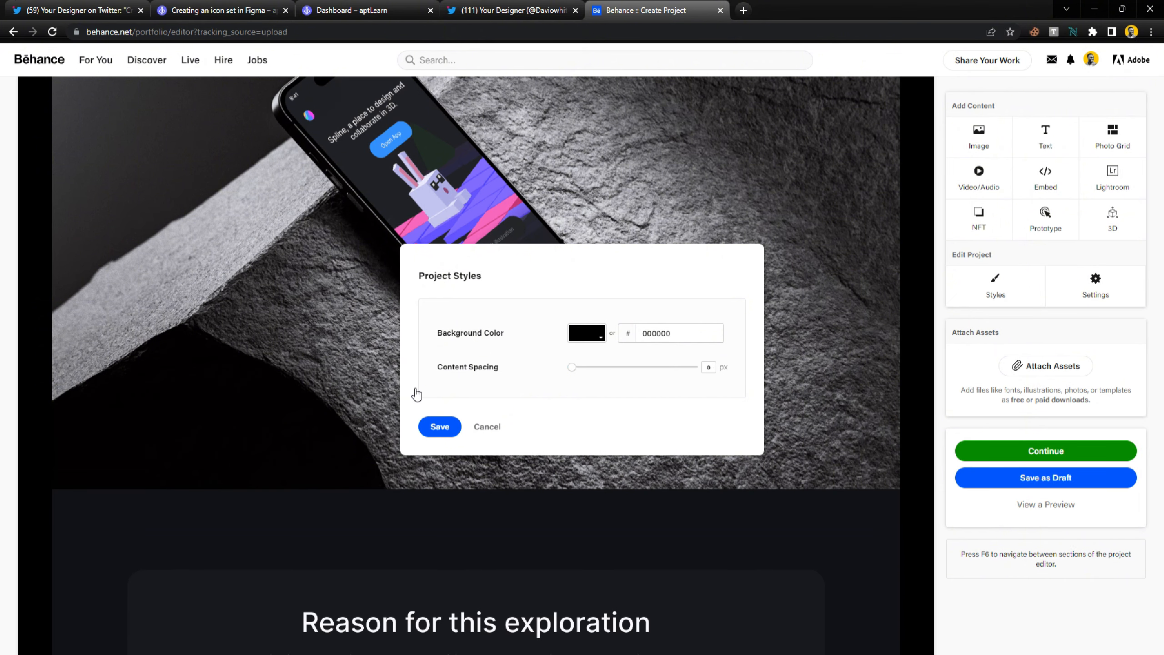
pyautogui.click(439, 427)
# Step: Check how the project images join together and inspect the content spacing in the project styles
pyautogui.scroll(-15, 440, 358)
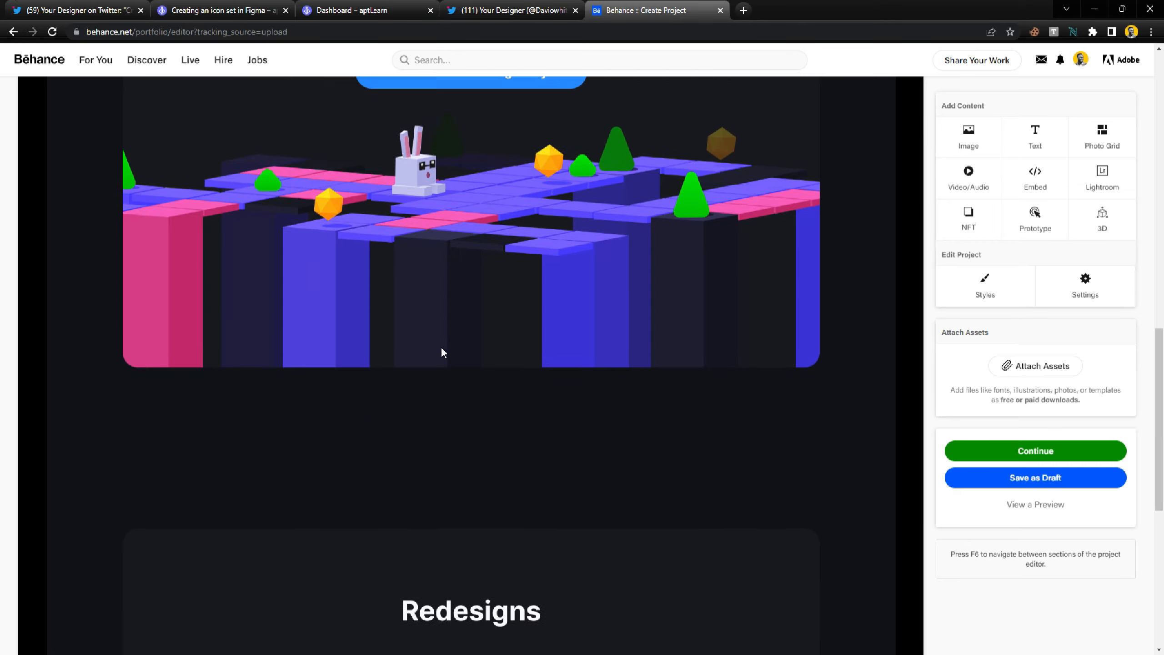
pyautogui.scroll(-2, 441, 345)
pyautogui.scroll(8, 444, 340)
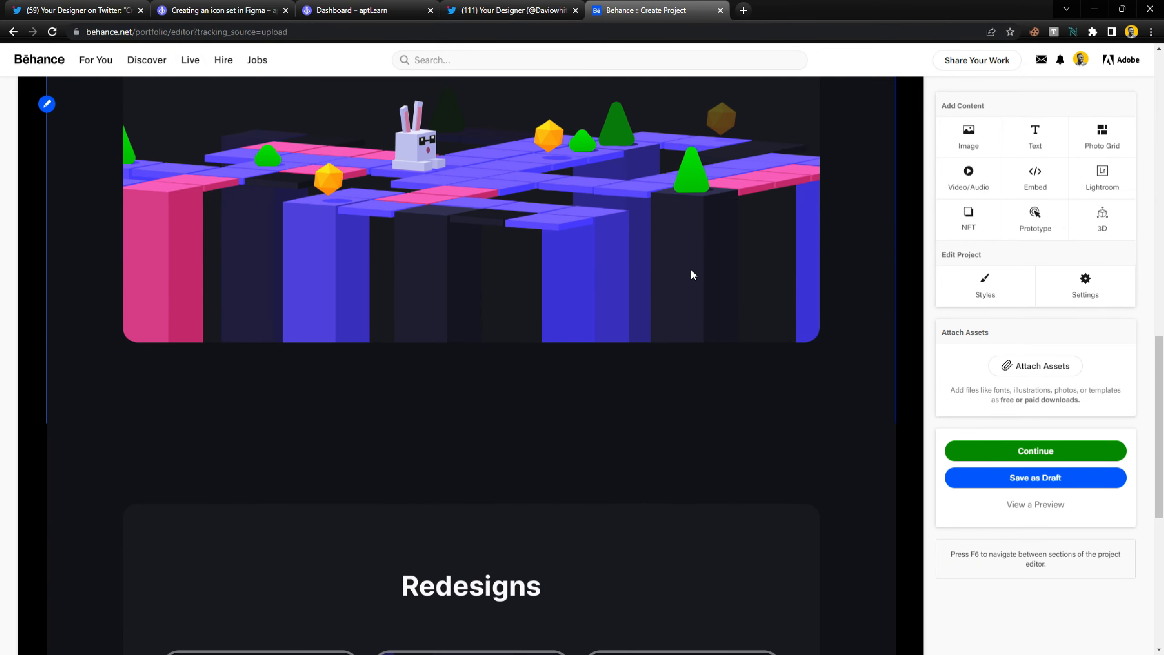
pyautogui.scroll(20, 915, 266)
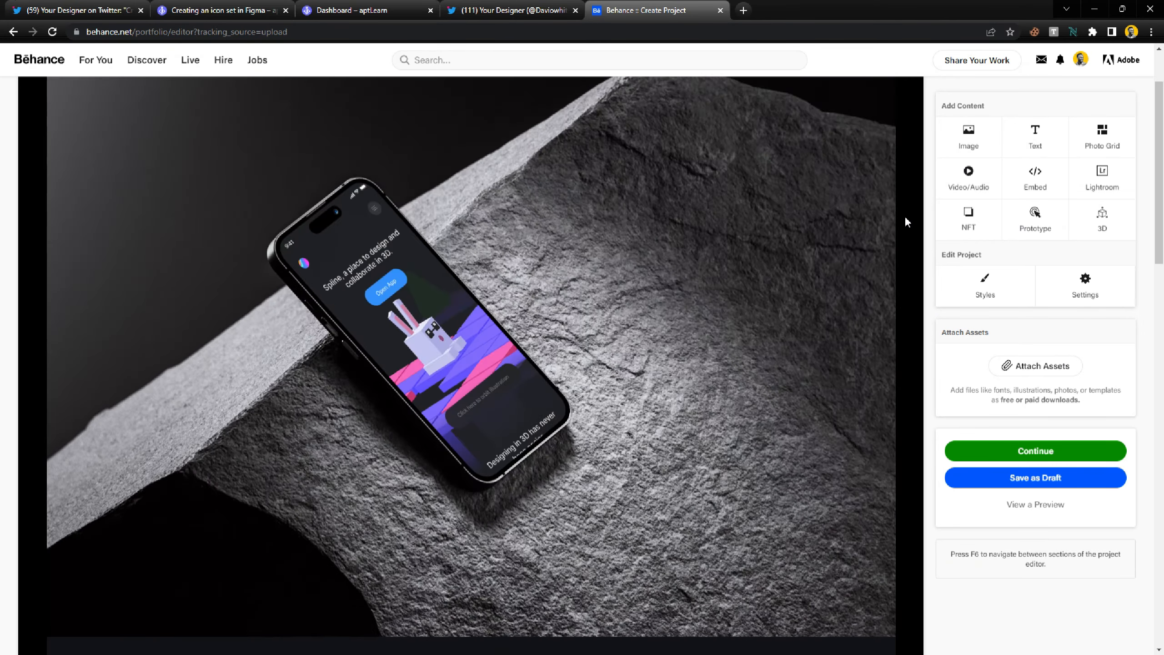
pyautogui.scroll(-12, 906, 222)
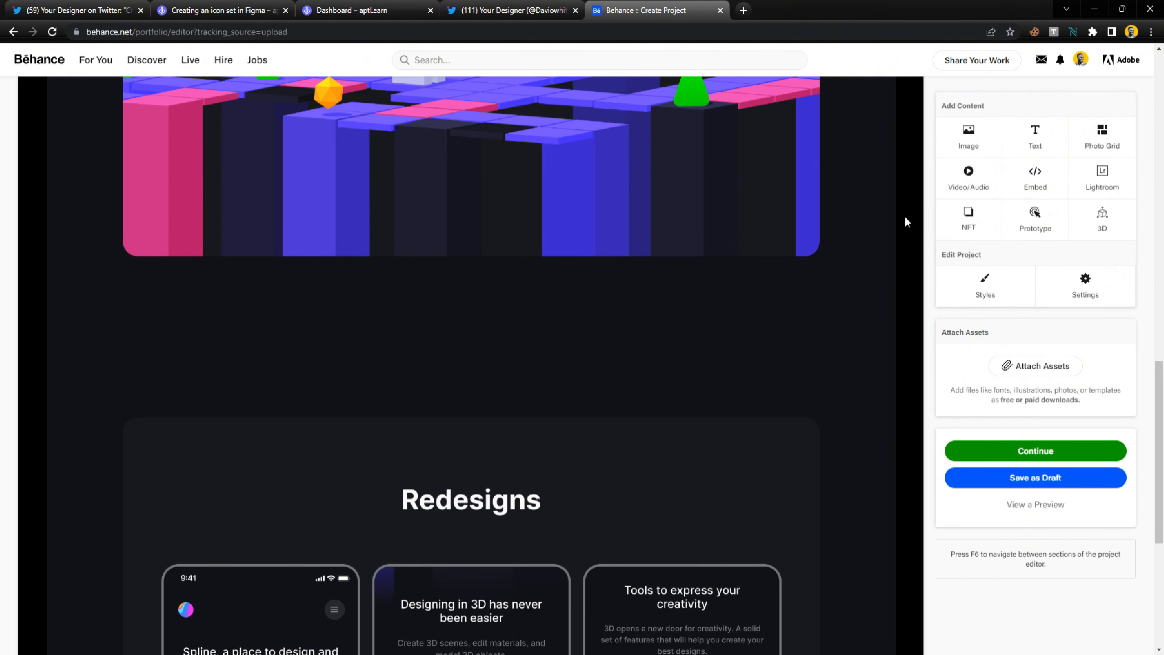
pyautogui.click(994, 287)
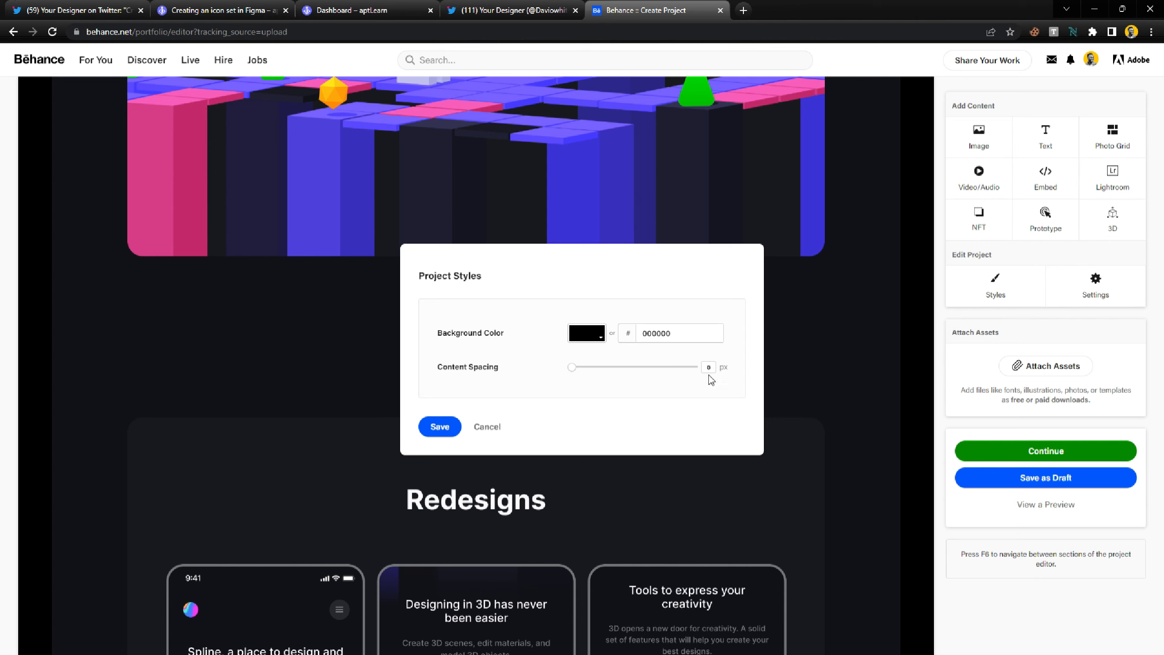
pyautogui.moveTo(594, 372); pyautogui.dragTo(634, 390)
pyautogui.click(440, 427)
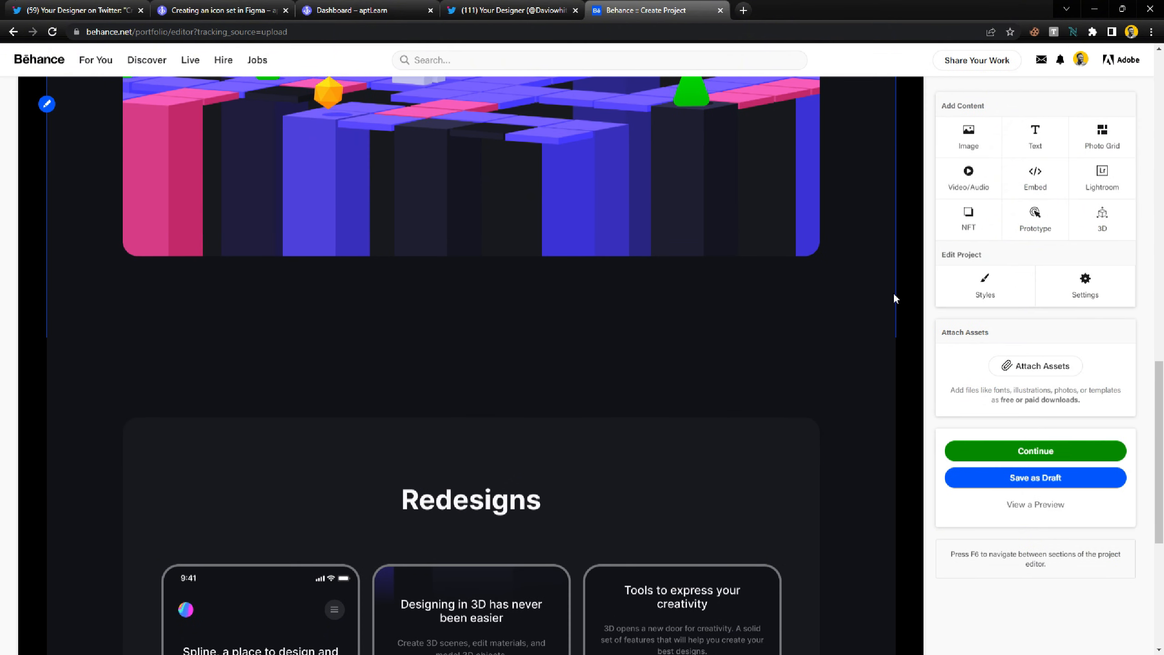
# Step: View the option for embedding external media in the project, and close it without adding an embed
pyautogui.moveTo(577, 343)
pyautogui.scroll(-5, 573, 346)
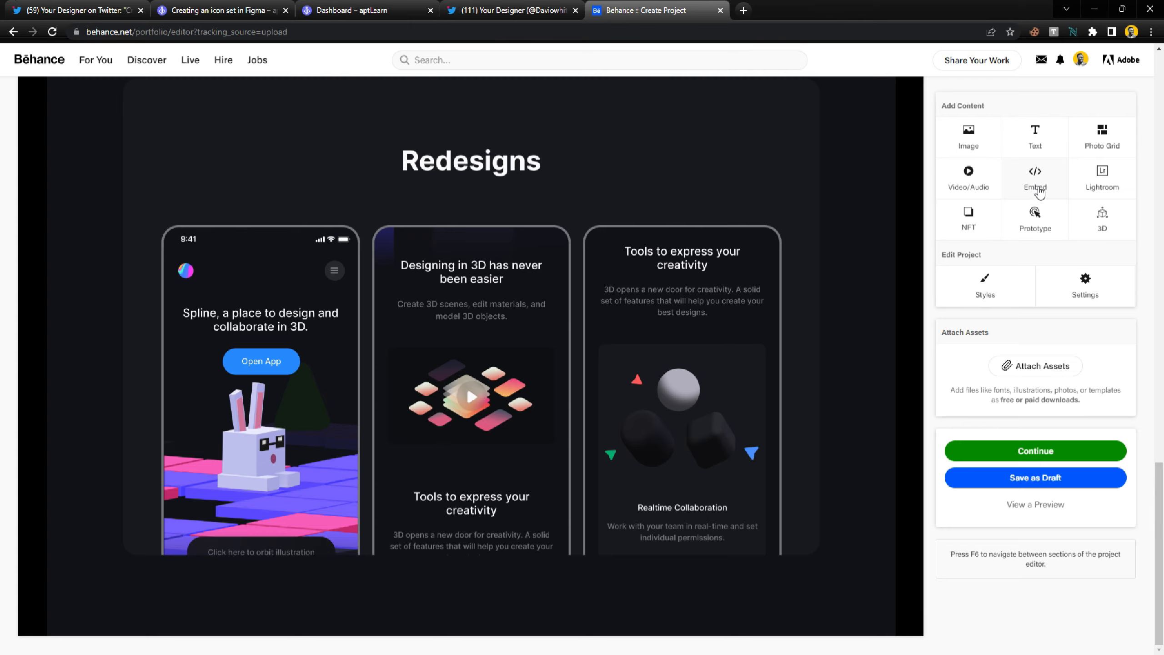
pyautogui.click(1038, 188)
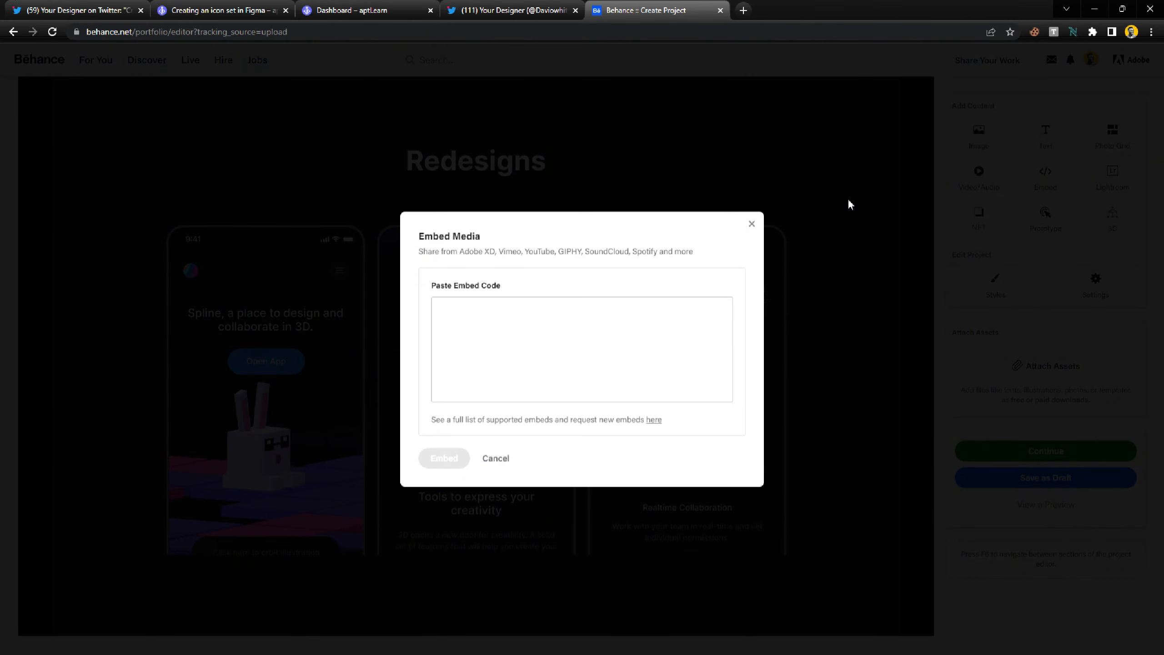
pyautogui.click(751, 223)
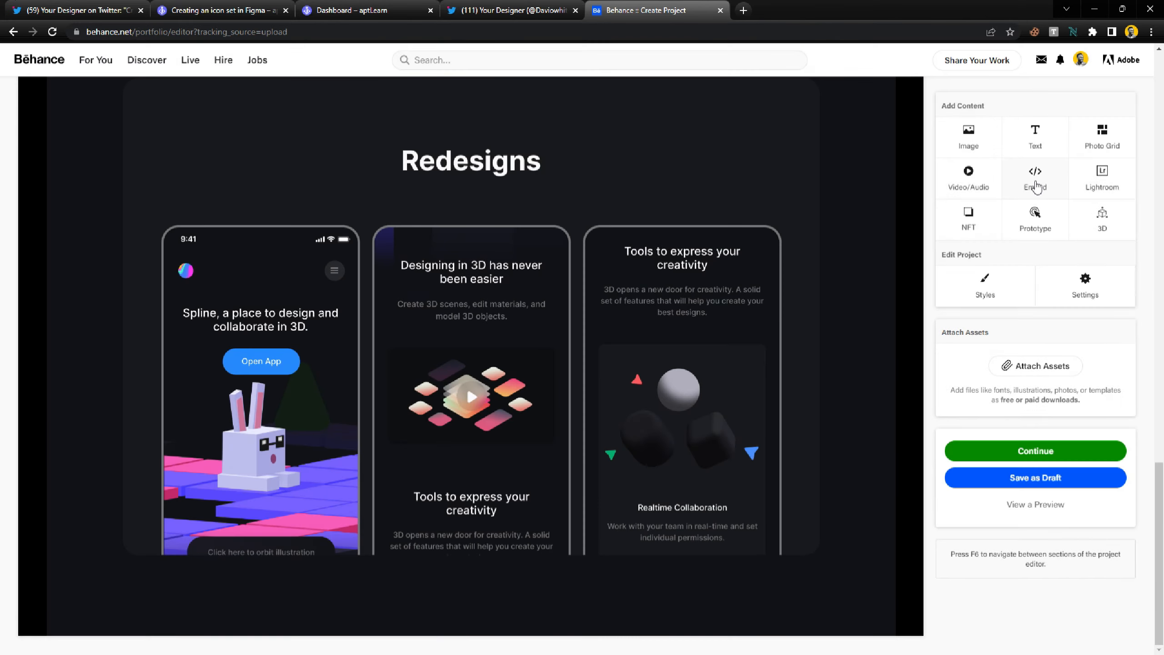
# Step: Inspect the field for pasting embed code from external media, and cancel without embedding anything
pyautogui.click(1037, 183)
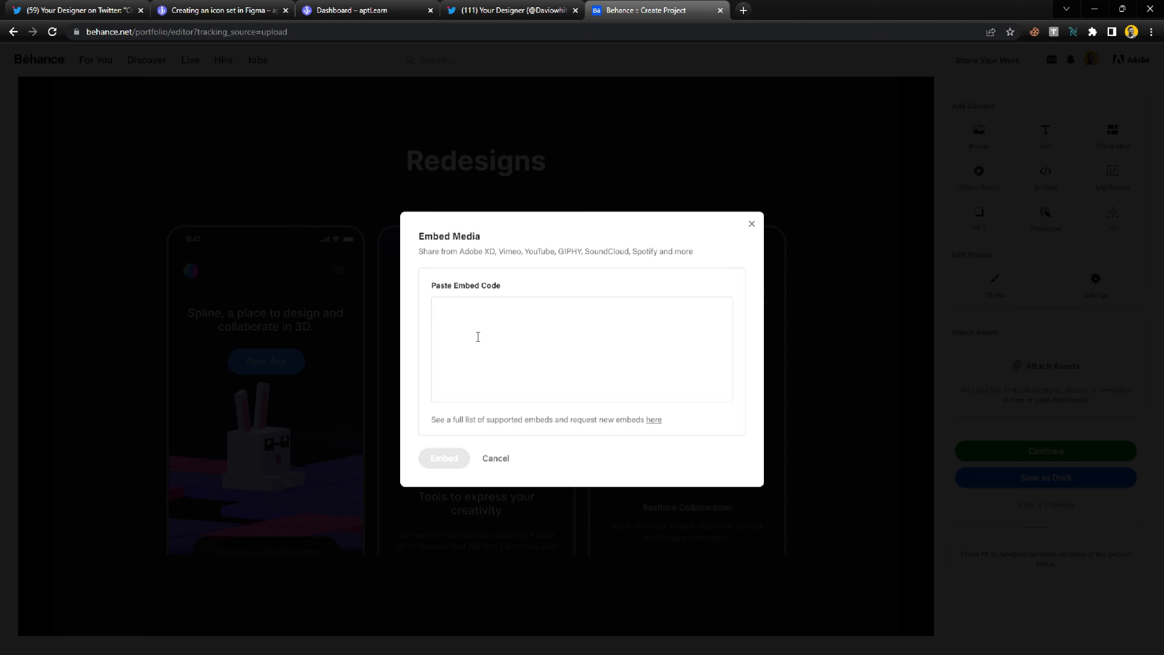
pyautogui.click(477, 333)
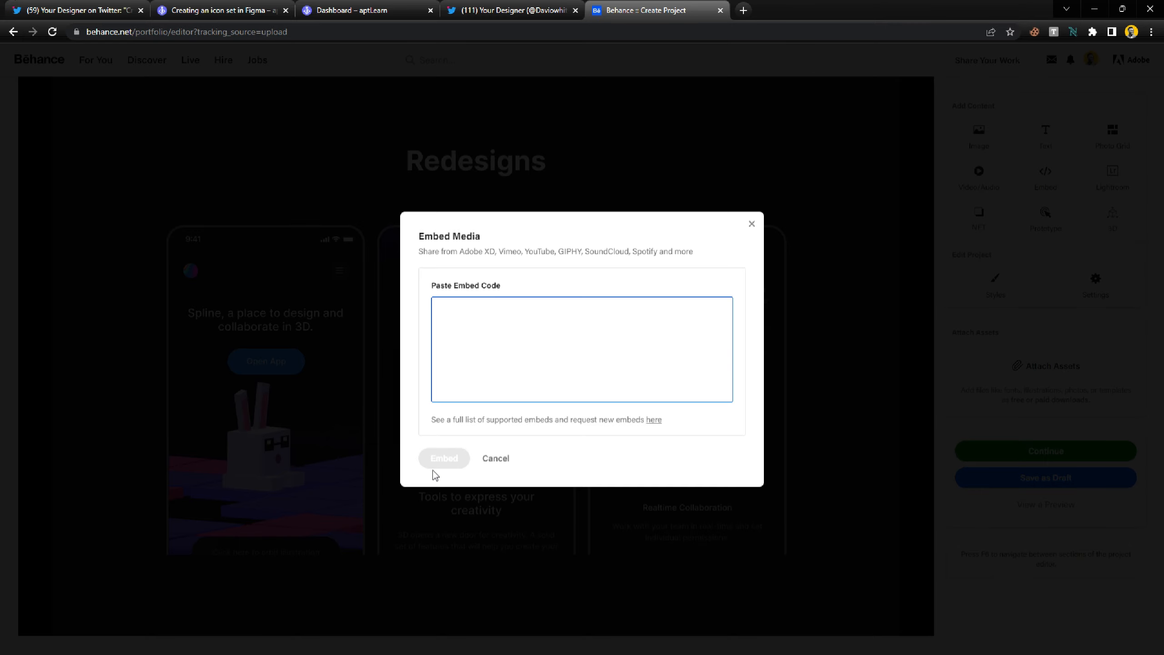
pyautogui.click(505, 459)
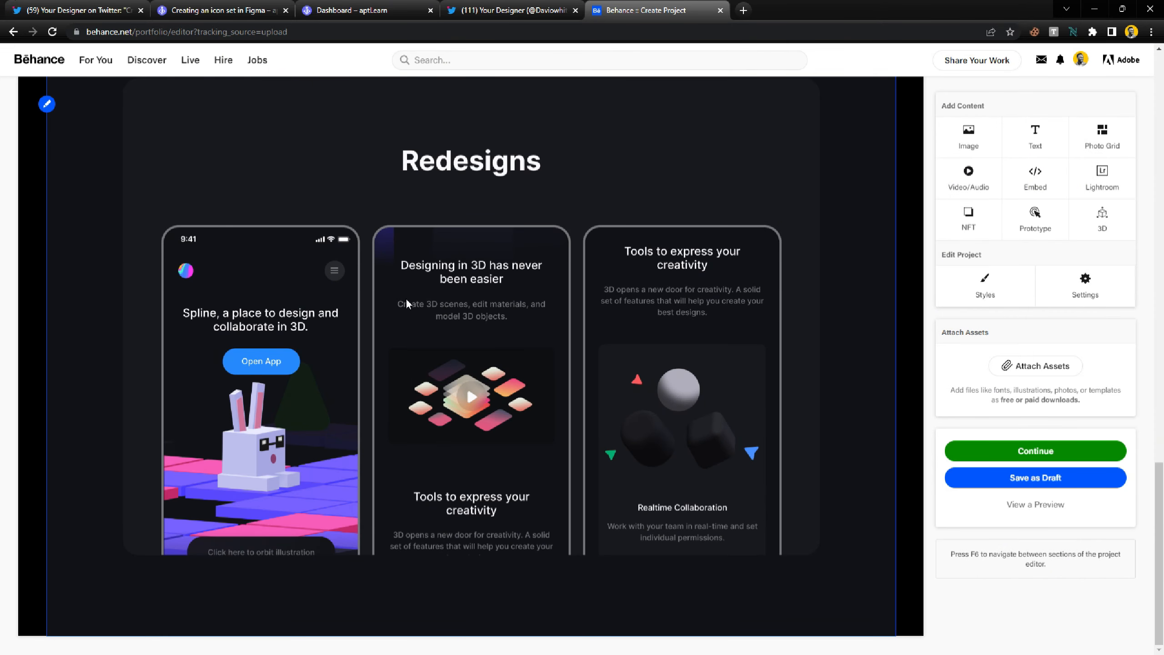
# Step: Review the join above the Redesigns image and continue to the project's publishing details
pyautogui.scroll(5, 505, 337)
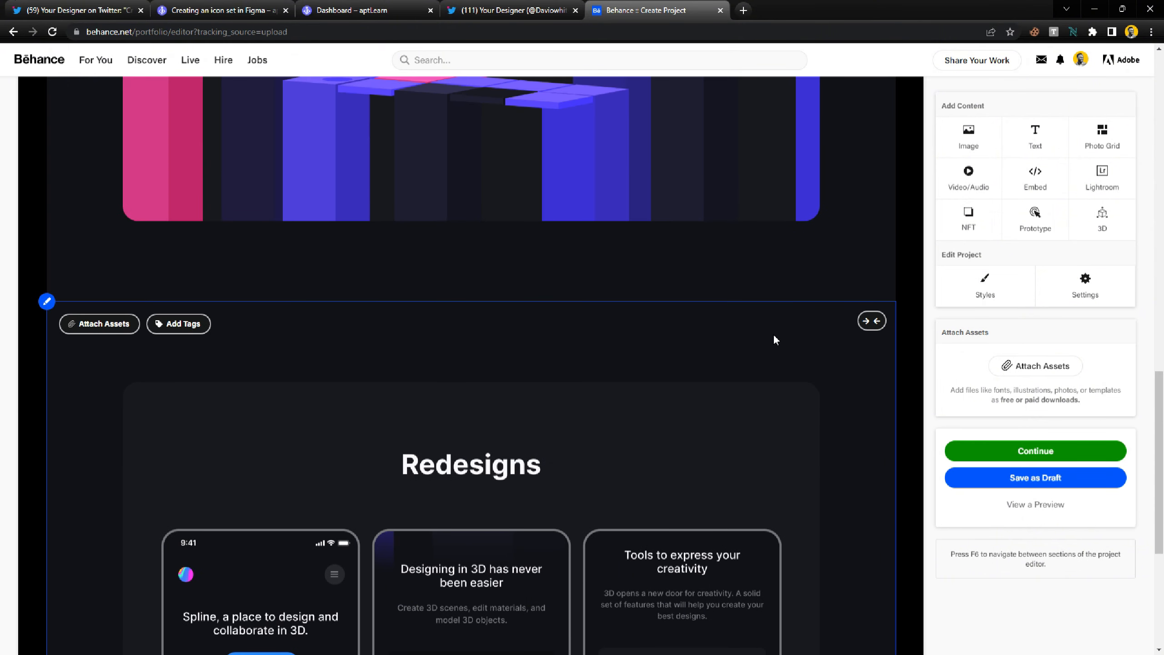
pyautogui.scroll(-5, 583, 365)
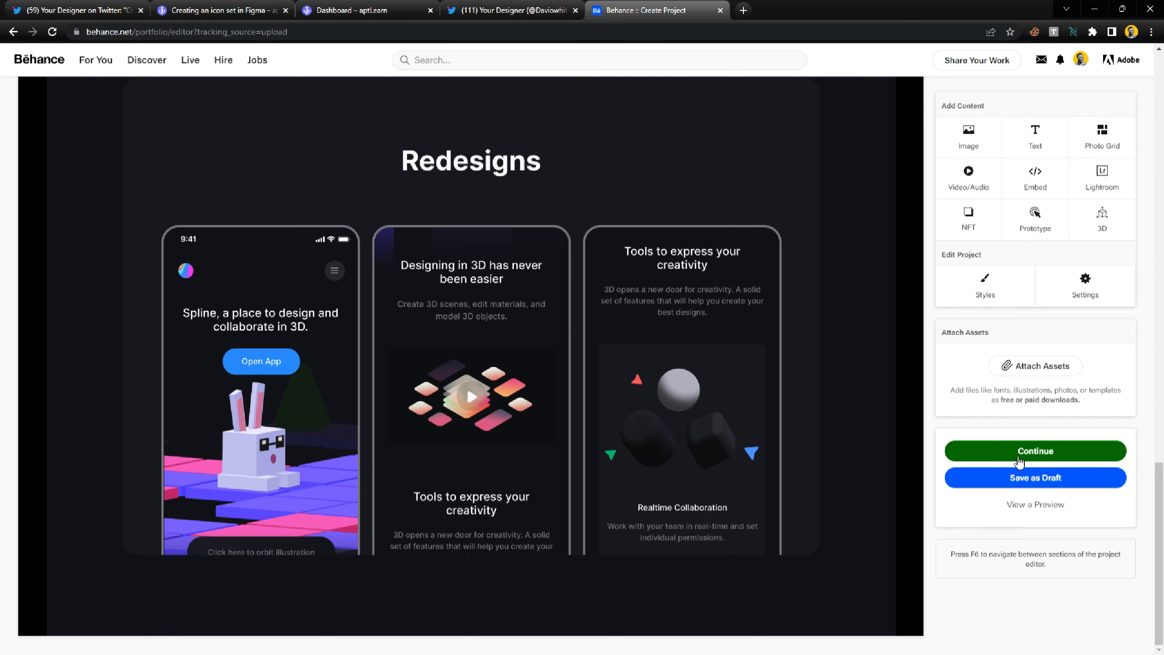
pyautogui.click(1035, 451)
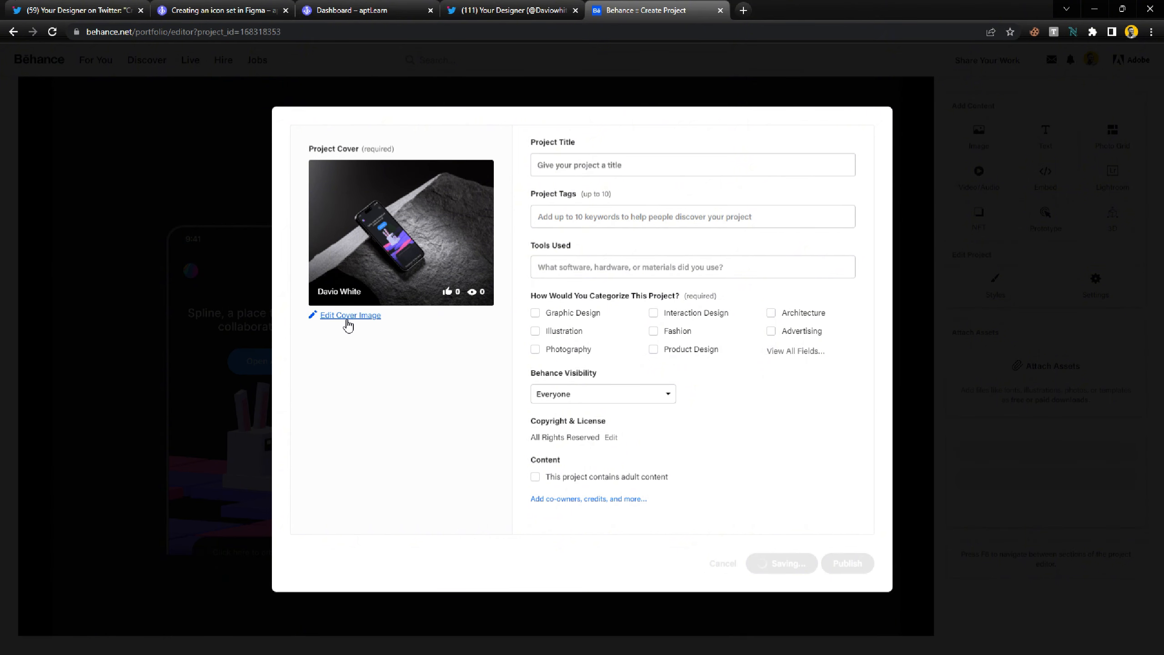
# Step: Try the other two project images as the project cover, shift the crop slightly, and cancel the cover edit
pyautogui.click(347, 317)
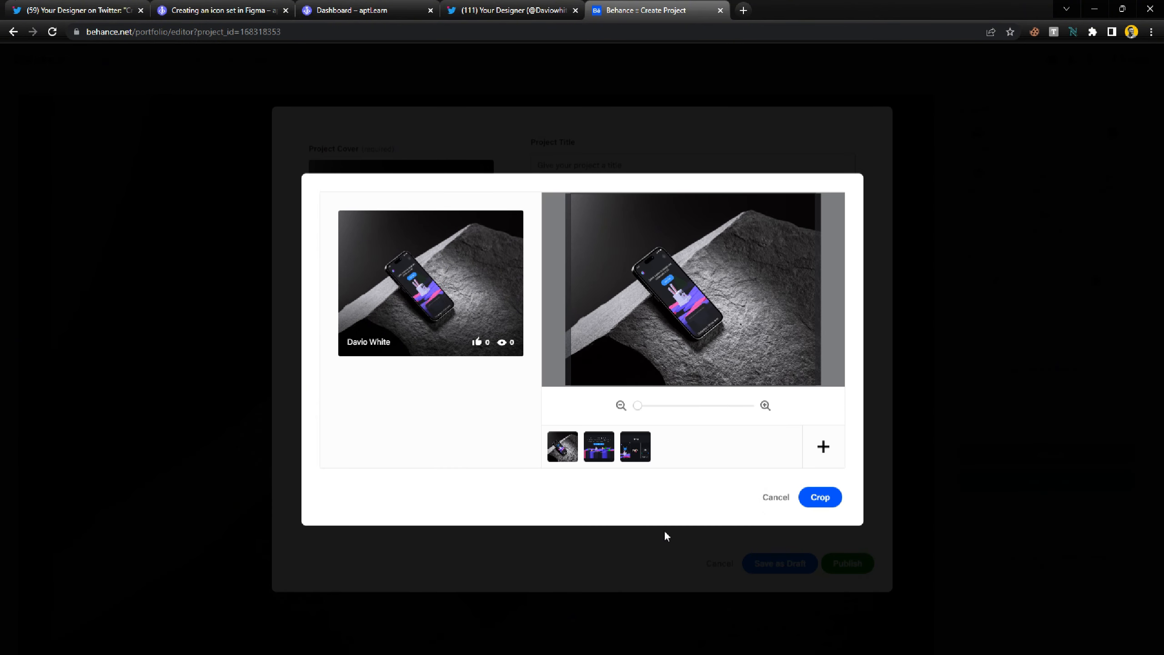
pyautogui.click(609, 453)
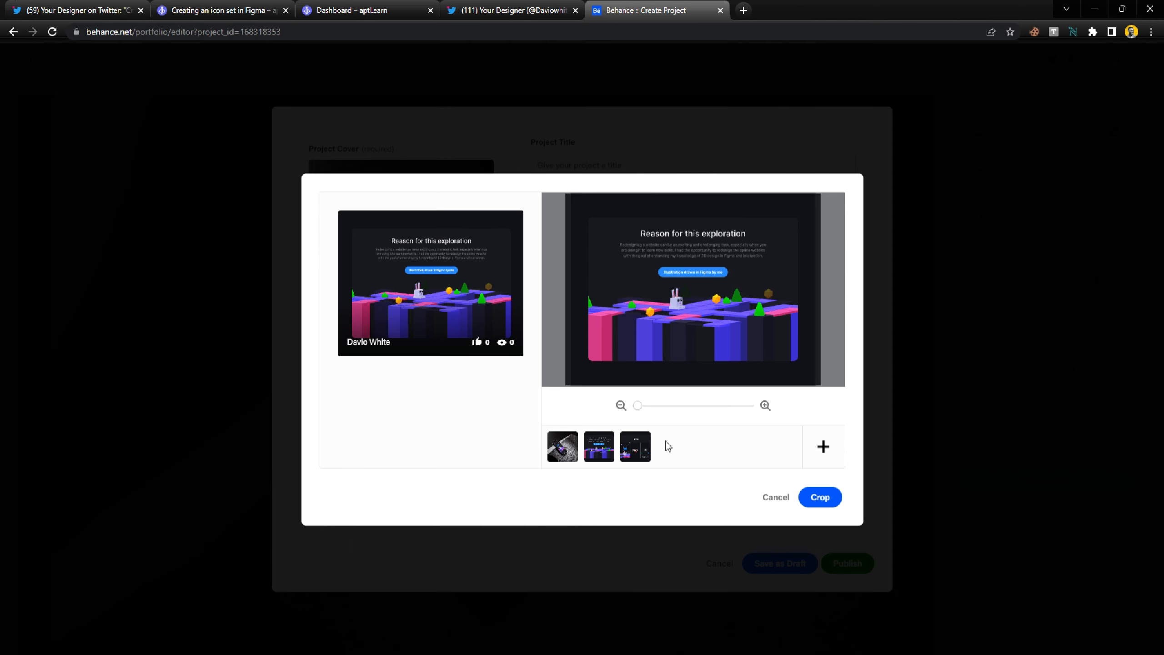
pyautogui.click(635, 453)
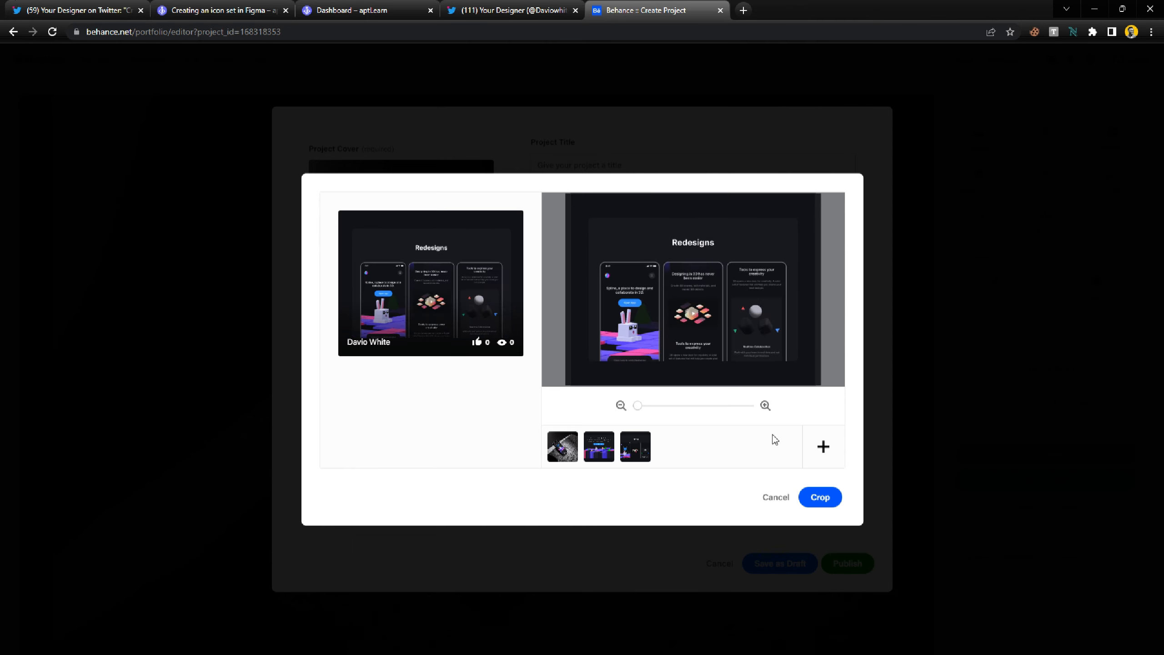
pyautogui.click(828, 448)
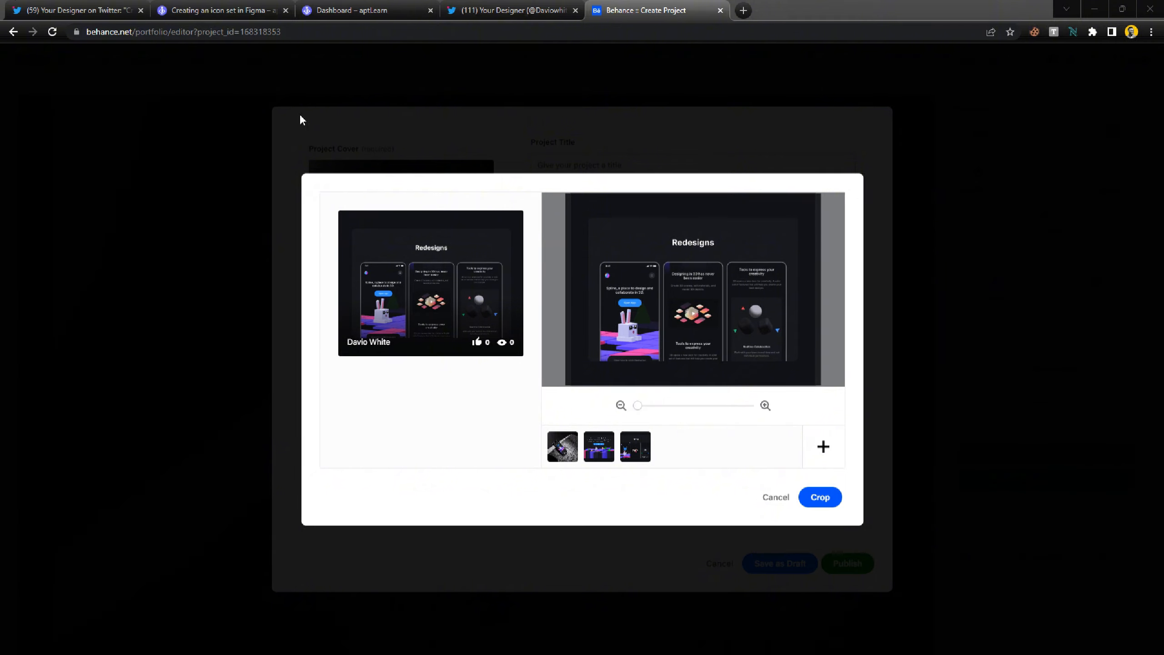
pyautogui.click(535, 306)
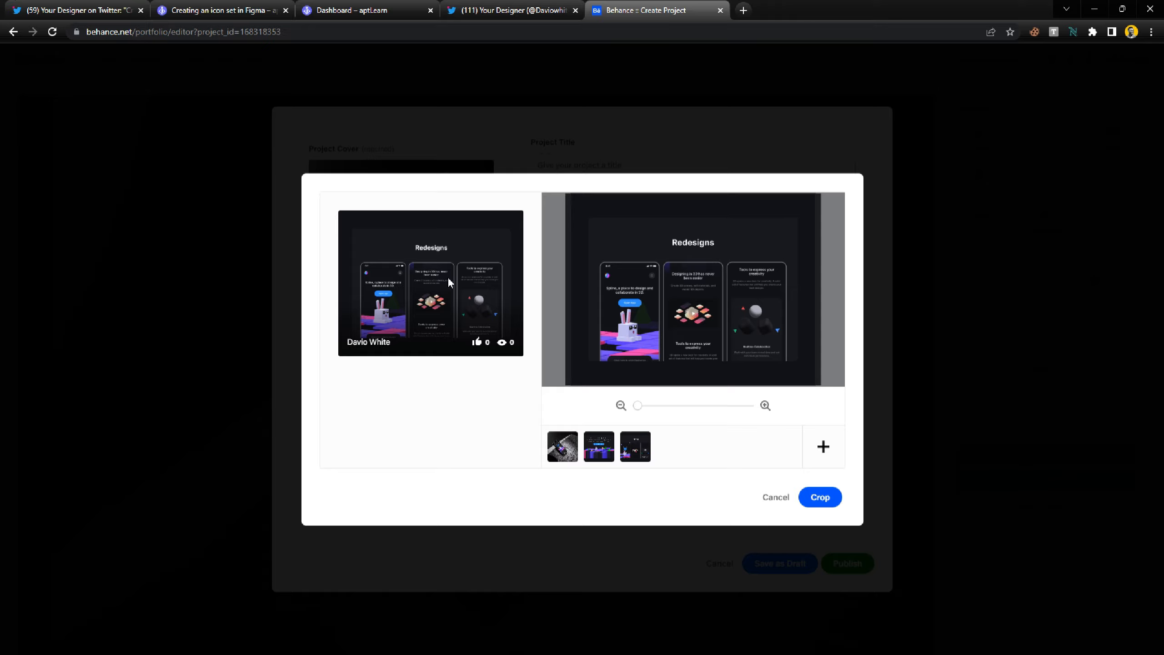
pyautogui.moveTo(781, 327); pyautogui.dragTo(776, 326)
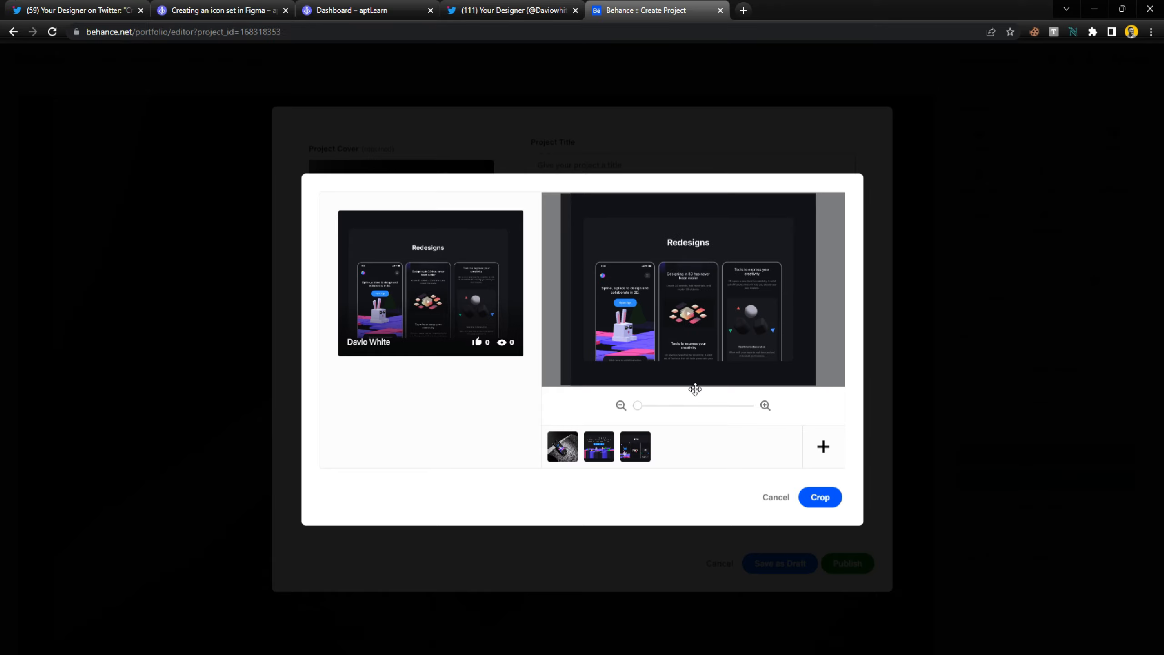
pyautogui.moveTo(646, 405)
pyautogui.mouseDown()
pyautogui.moveTo(694, 412)
pyautogui.moveTo(603, 416)
pyautogui.moveTo(639, 417)
pyautogui.mouseUp()
pyautogui.click(777, 498)
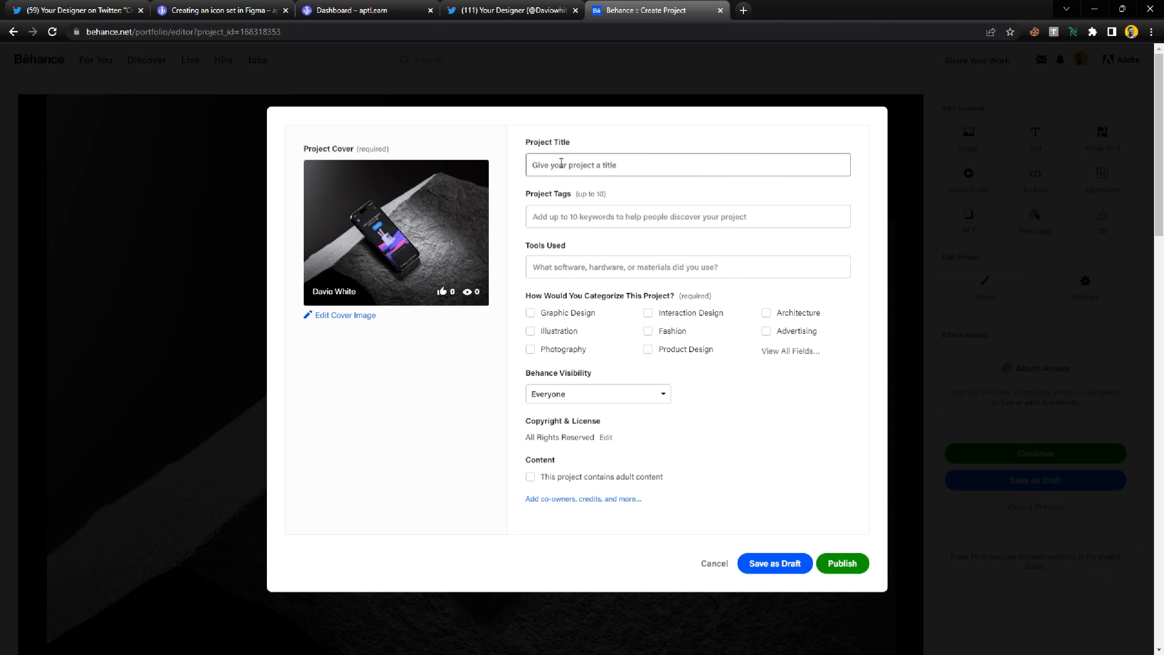
# Step: Add the suggested project tags mobile phone, web design, user interface and ui design
pyautogui.click(561, 164)
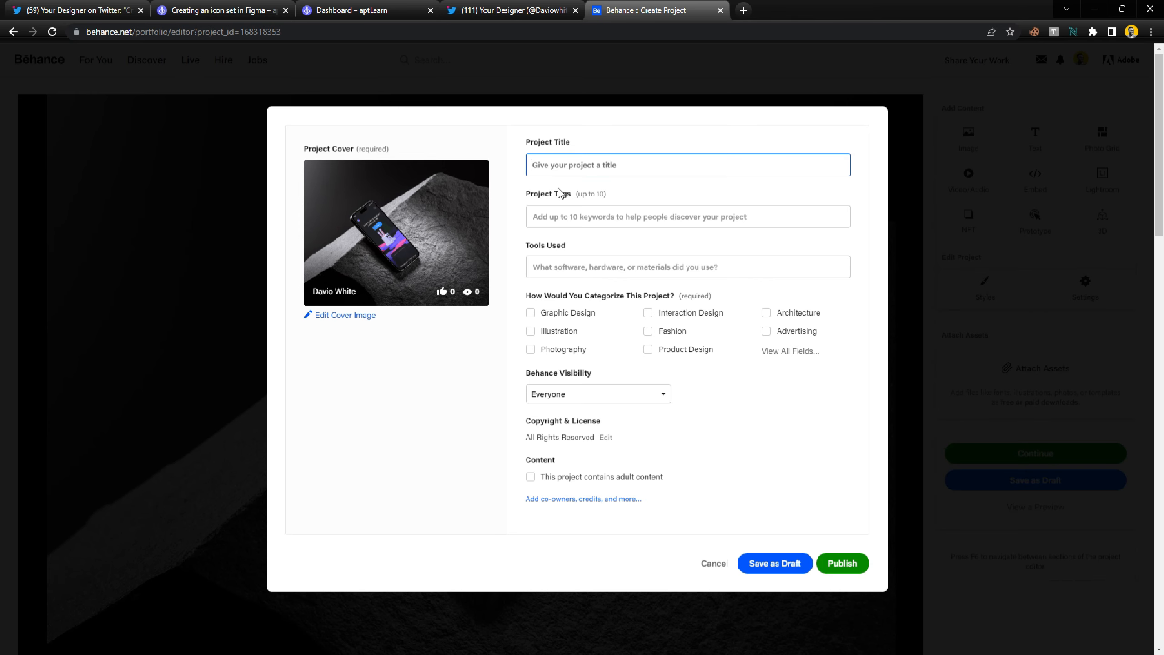
pyautogui.click(564, 220)
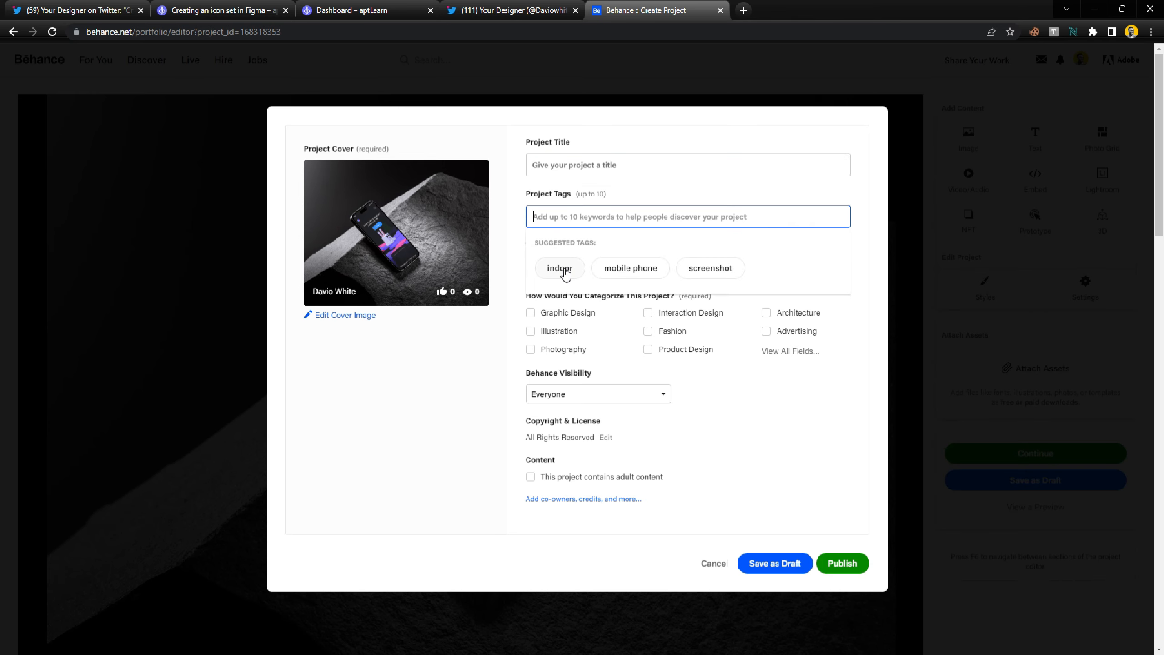
pyautogui.click(630, 270)
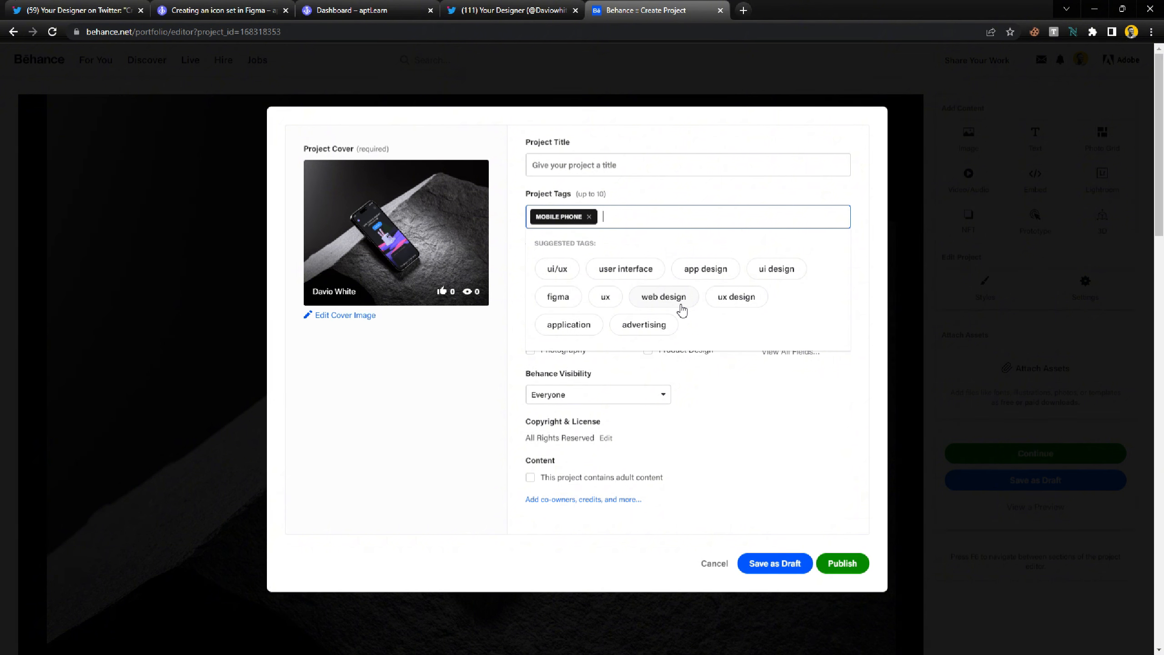
pyautogui.click(659, 300)
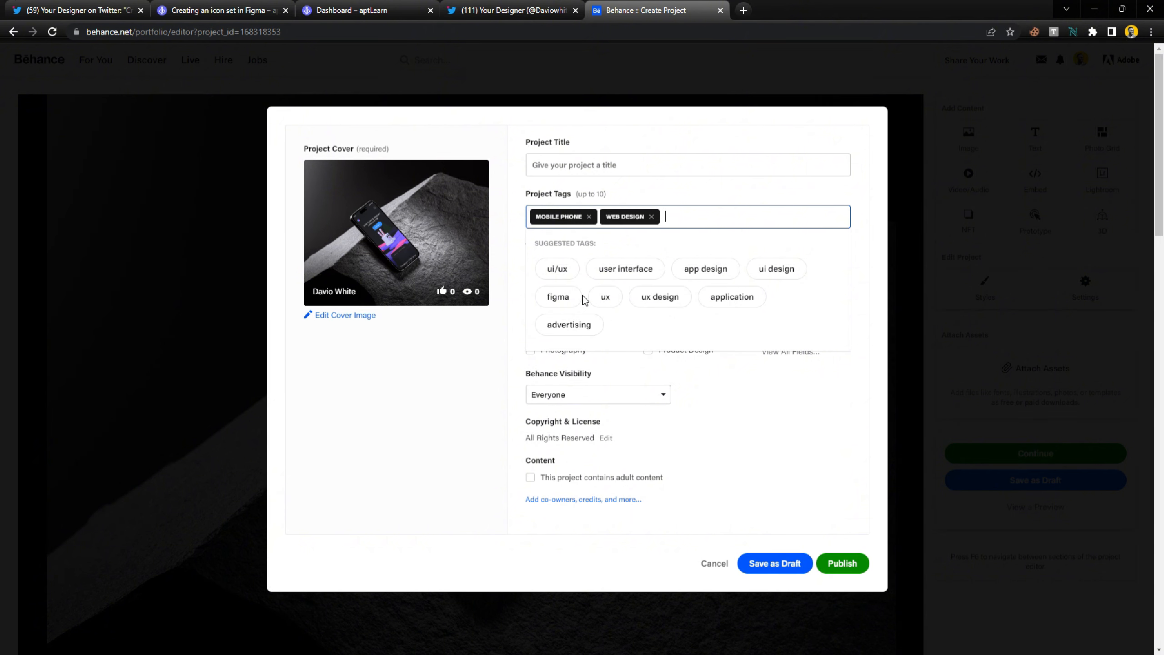
pyautogui.click(625, 270)
pyautogui.click(668, 275)
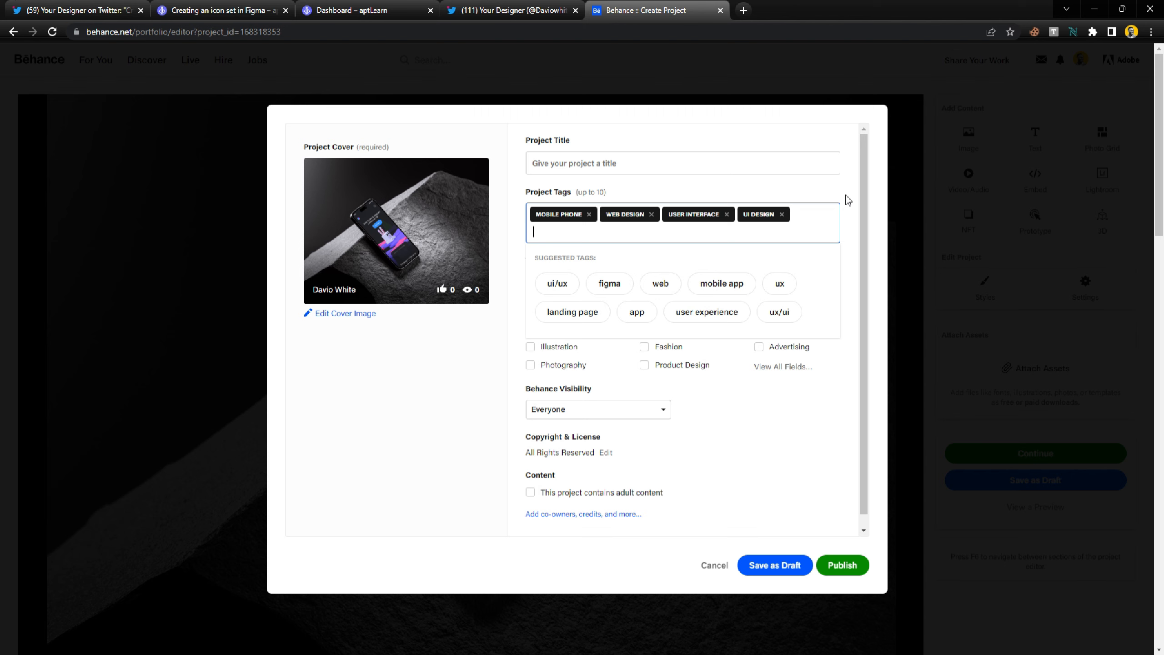
pyautogui.click(853, 374)
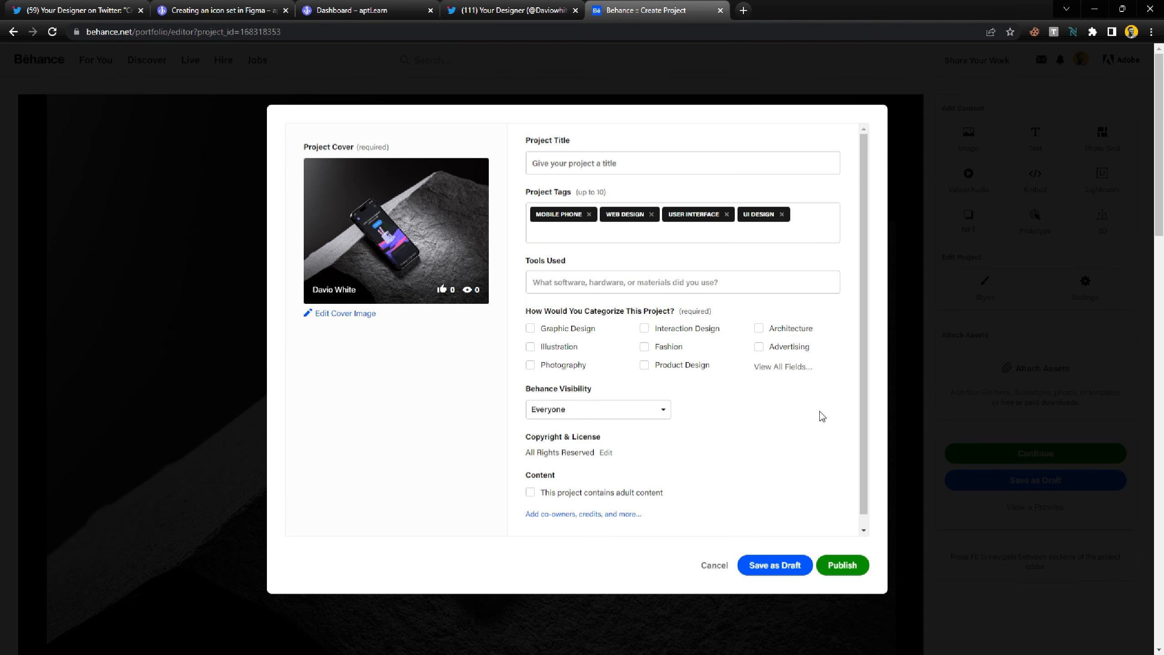
# Step: List Figma and Invision Studio as the tools used for the project
pyautogui.click(623, 289)
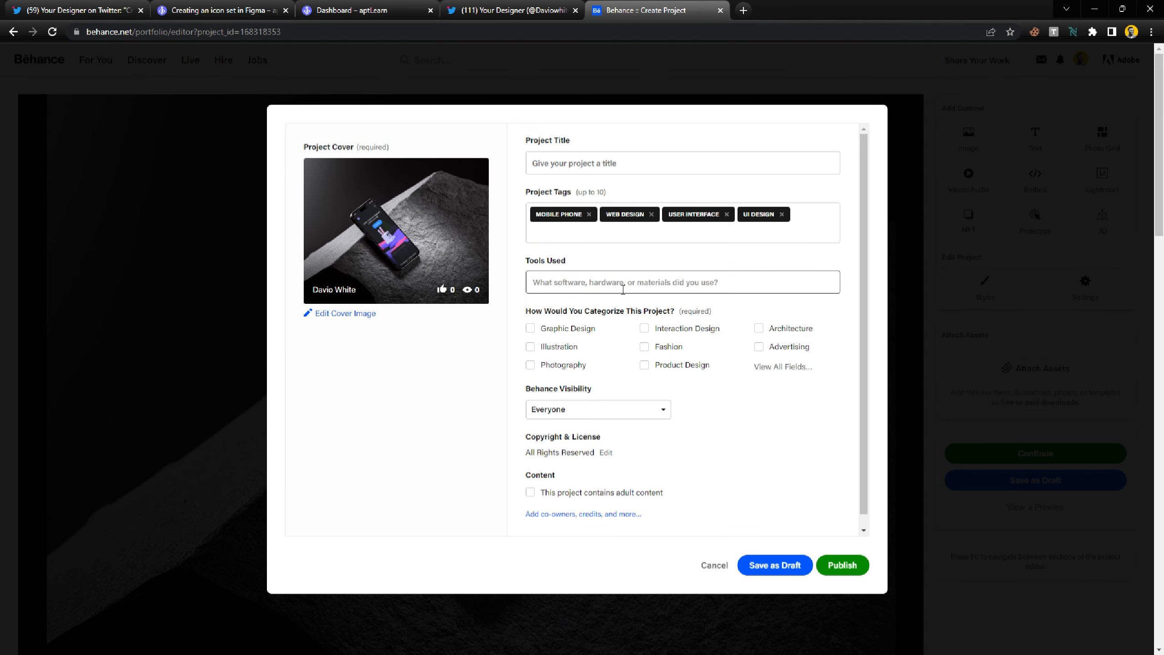
pyautogui.write('figm')
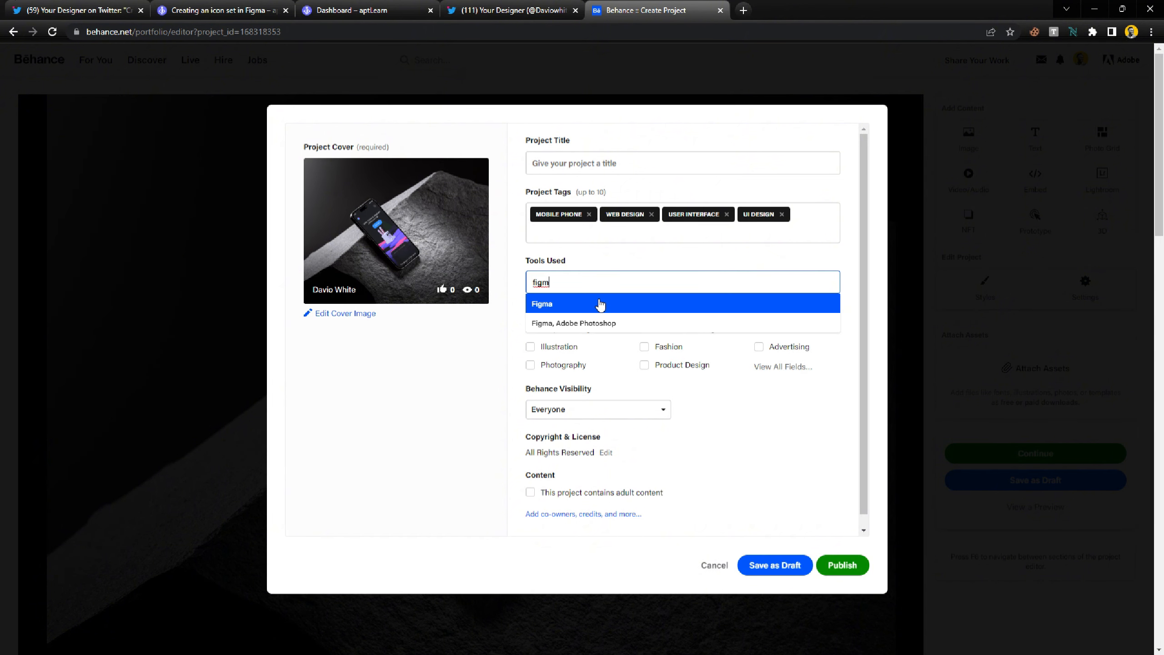
pyautogui.click(561, 306)
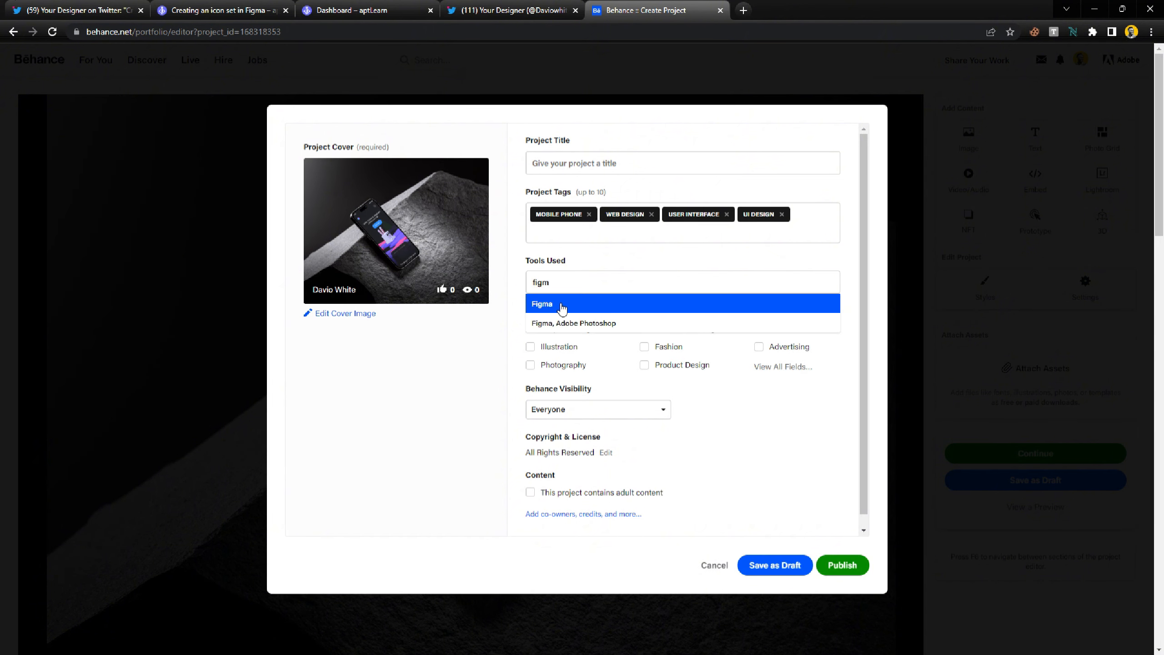
pyautogui.click(587, 288)
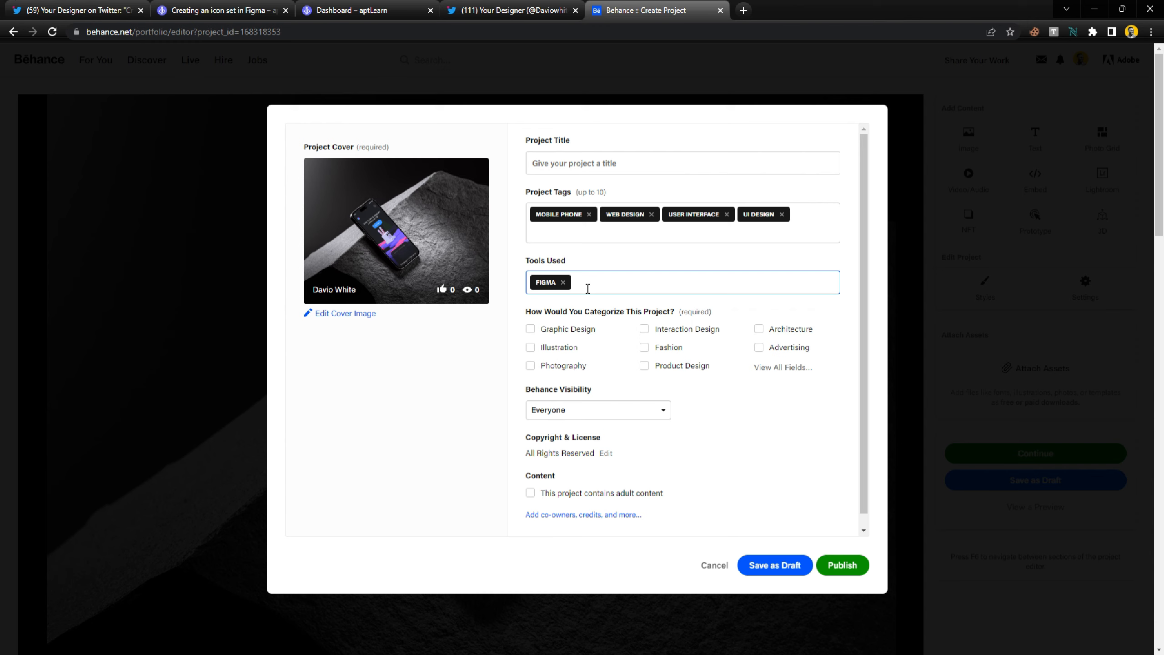
pyautogui.write('invision')
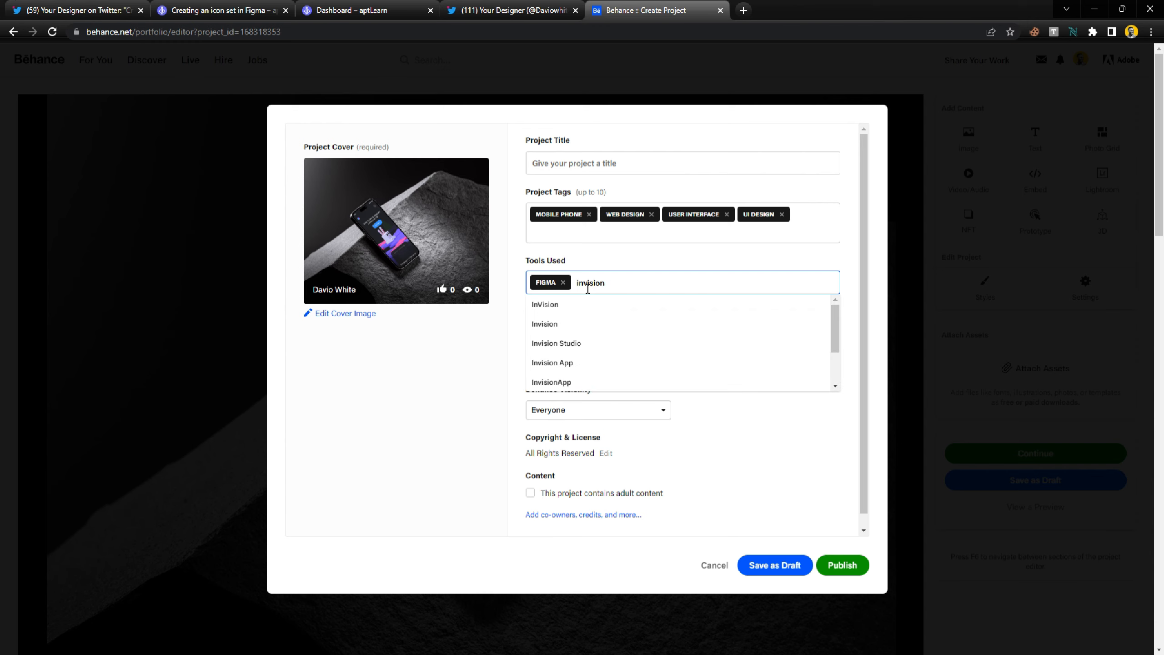
pyautogui.click(565, 343)
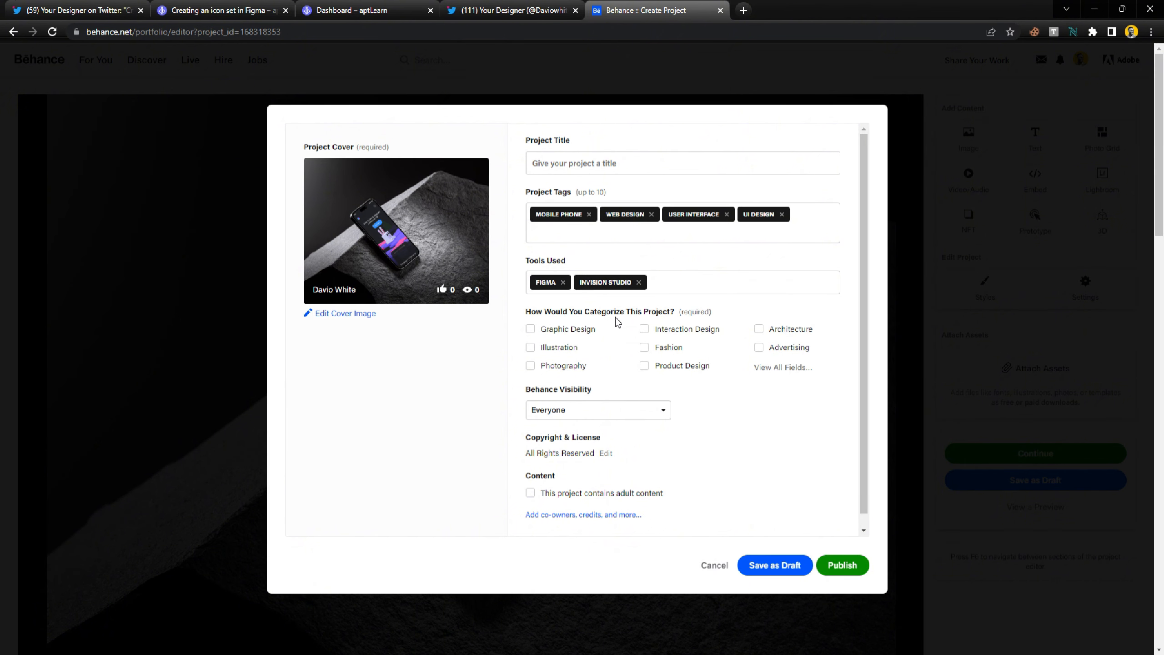
# Step: Categorize the project under Product Design, Graphic Design and Illustration
pyautogui.click(644, 366)
pyautogui.click(536, 329)
pyautogui.click(536, 347)
# Step: Add a co-owner to the project's basic info by searching for the person's name and choosing the first match
pyautogui.click(608, 523)
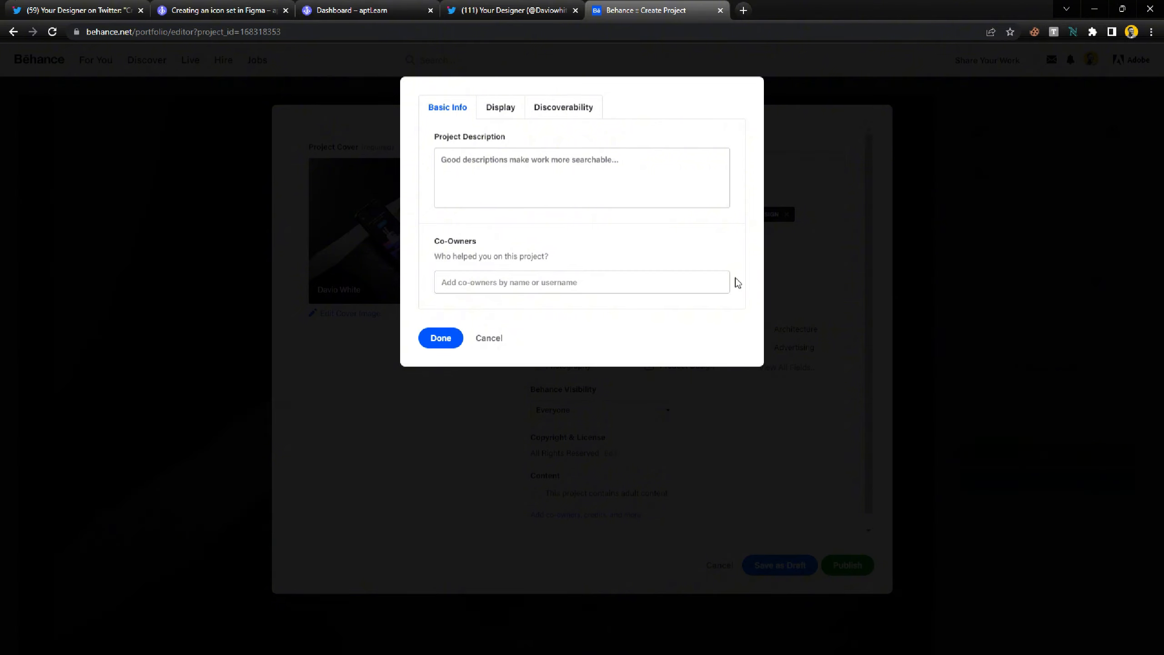
pyautogui.click(578, 287)
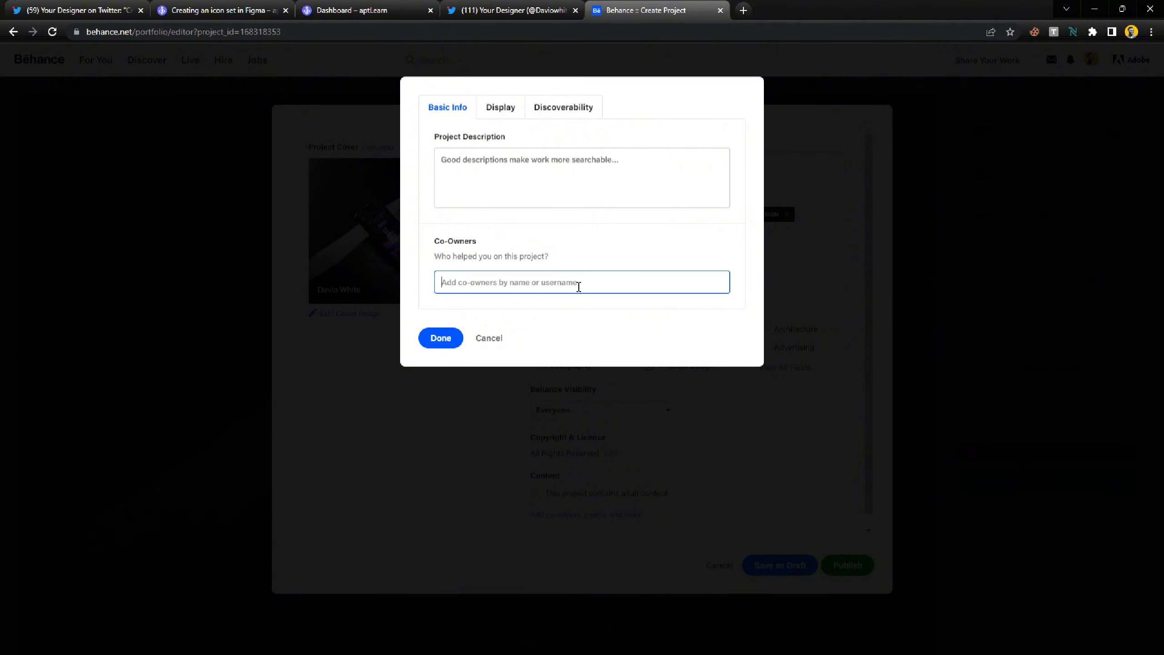
pyautogui.write('melody')
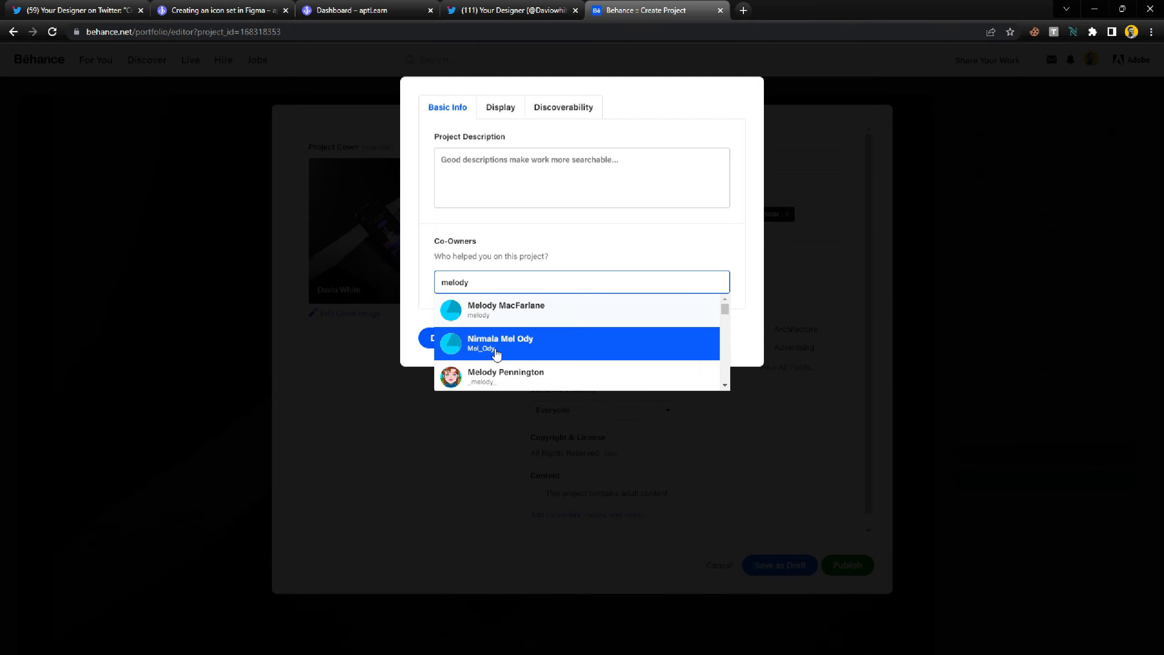
pyautogui.click(500, 315)
pyautogui.click(603, 288)
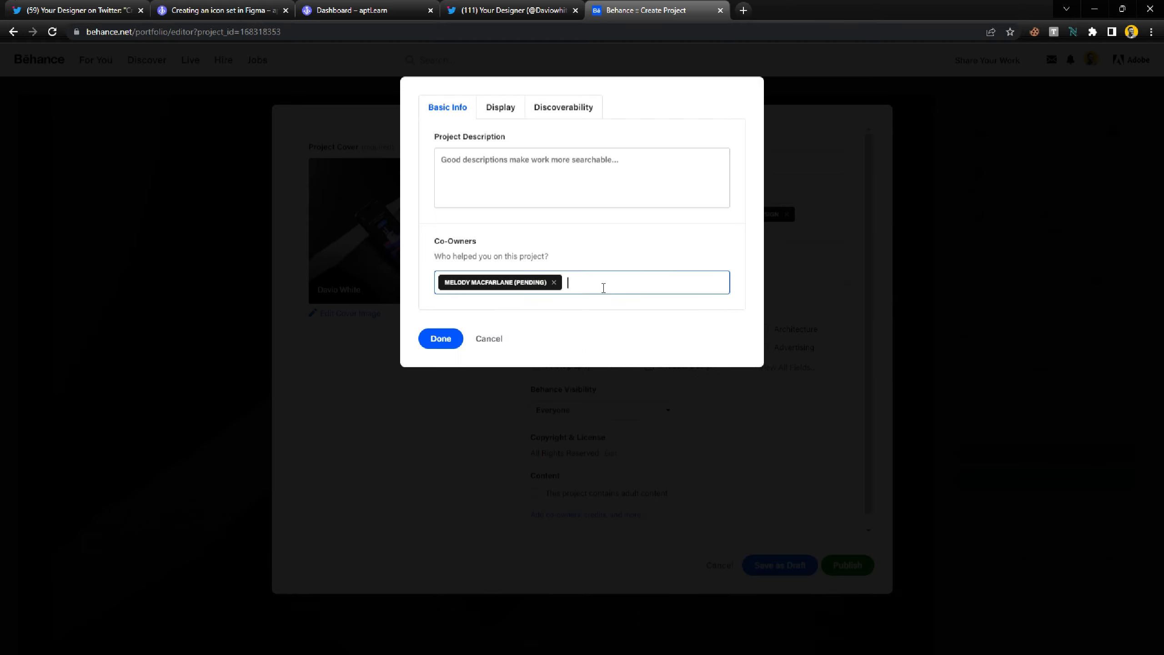